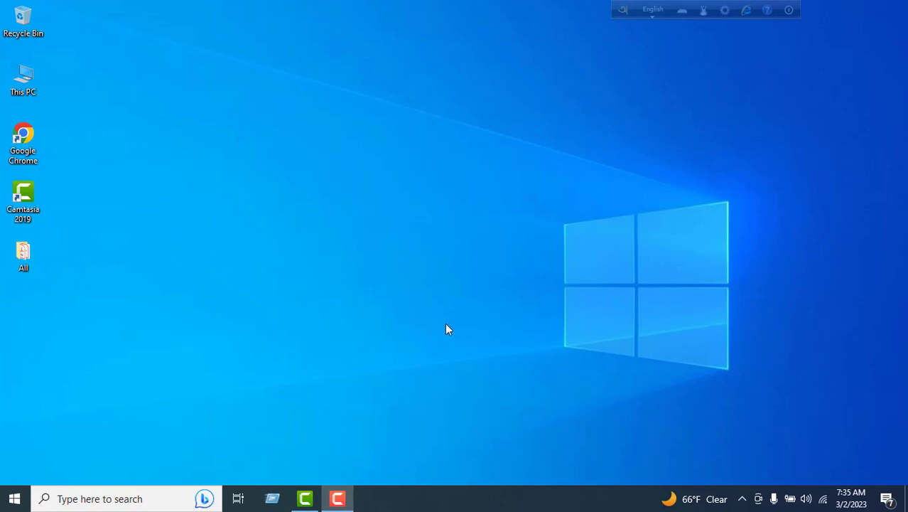
# Open dpe.gov.bd in Google Chrome and close the announcement popup covering the home page
pyautogui.doubleClick(19, 140)
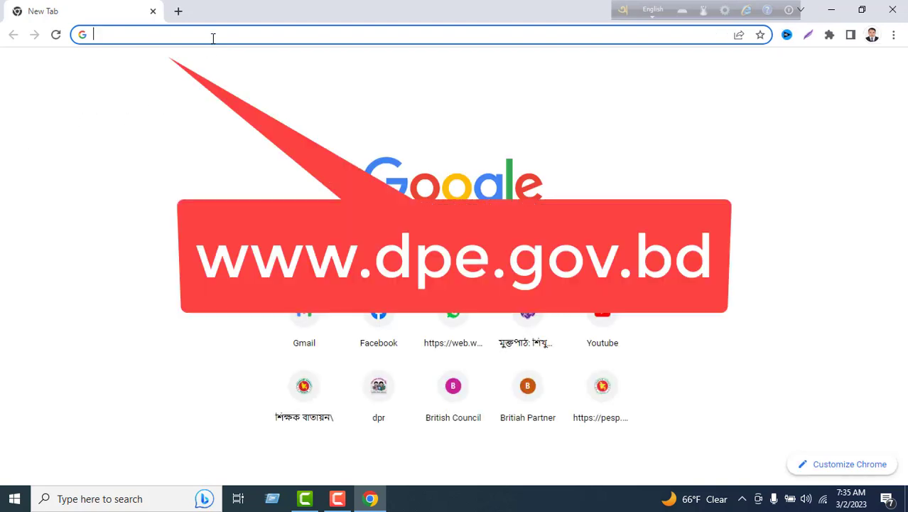
pyautogui.write('dpe')
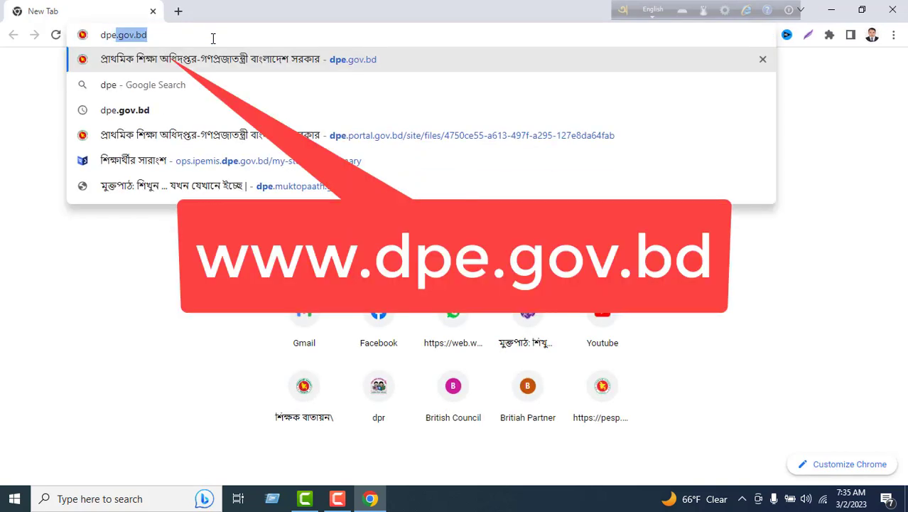
pyautogui.write('.go')
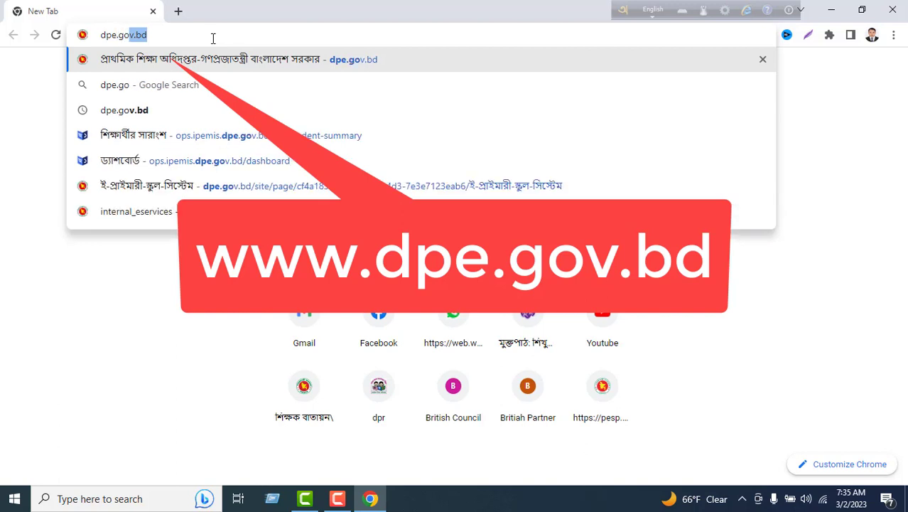
pyautogui.write('v.b')
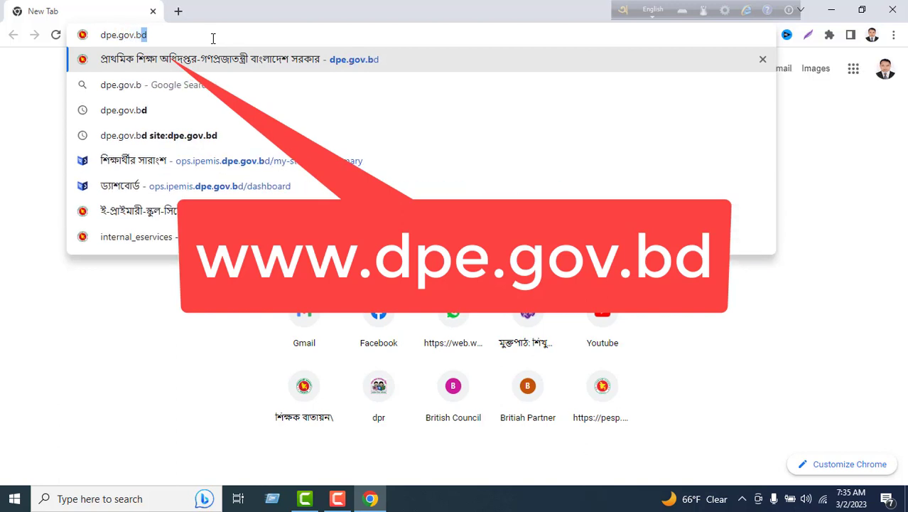
pyautogui.press('Return')
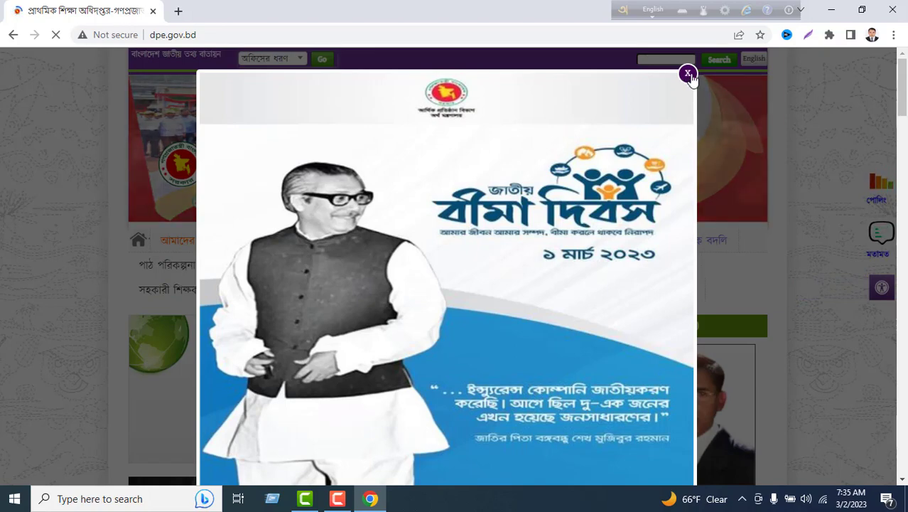
pyautogui.click(686, 75)
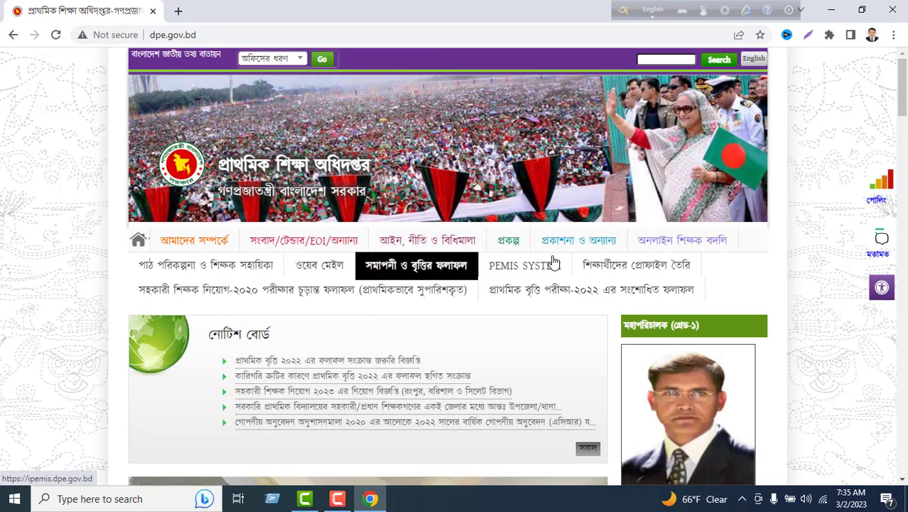
# Go to the অনলাইন শিক্ষক বদলি login page and set the user type to সহকারী শিক্ষক
pyautogui.moveTo(208, 273)
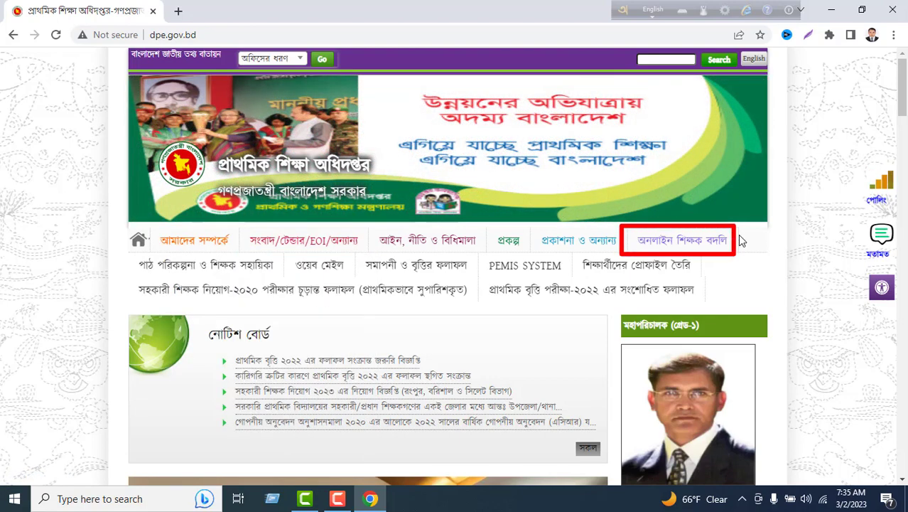
pyautogui.click(703, 245)
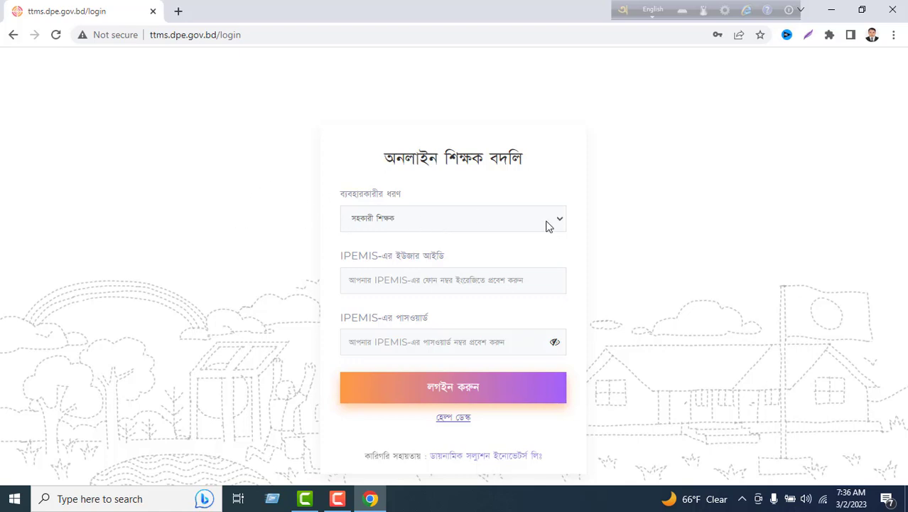
pyautogui.click(500, 223)
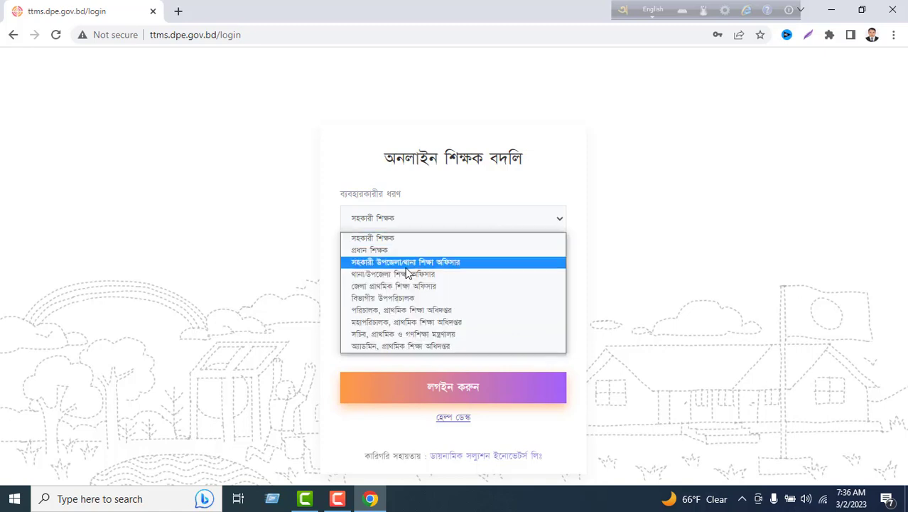
pyautogui.click(386, 251)
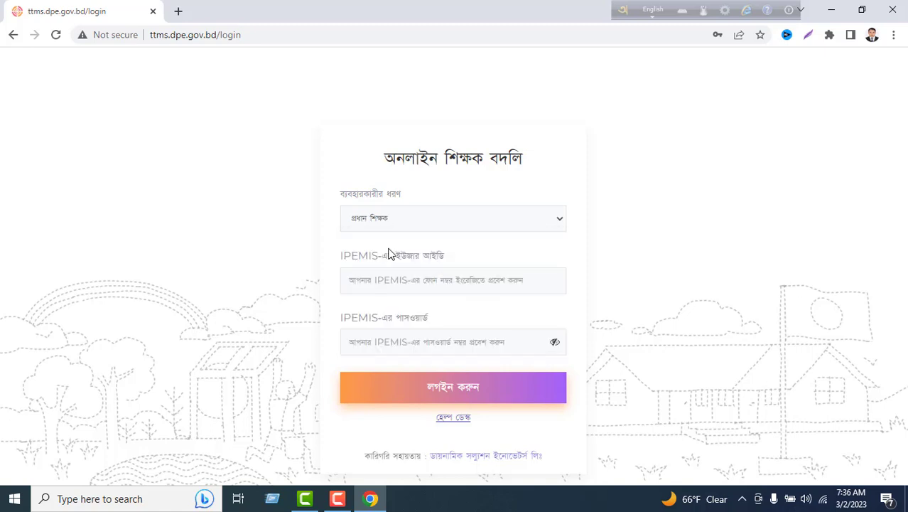
pyautogui.click(468, 219)
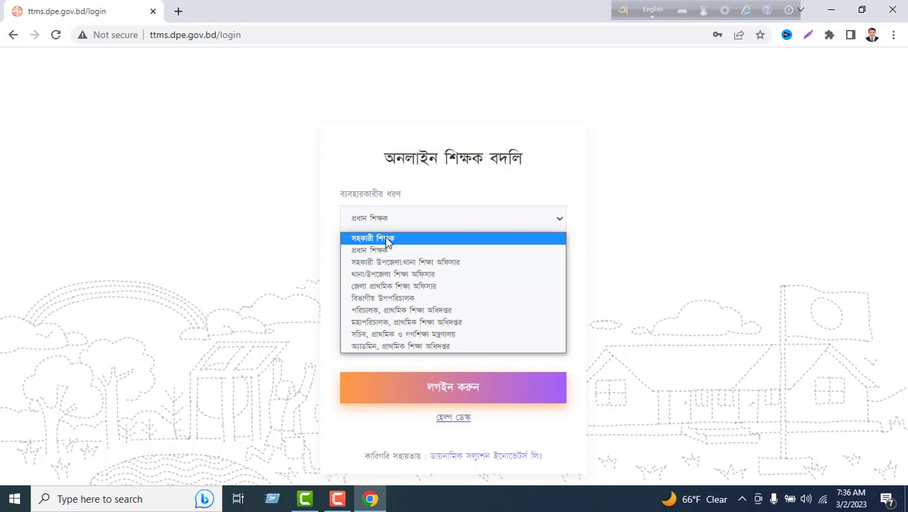
pyautogui.click(388, 240)
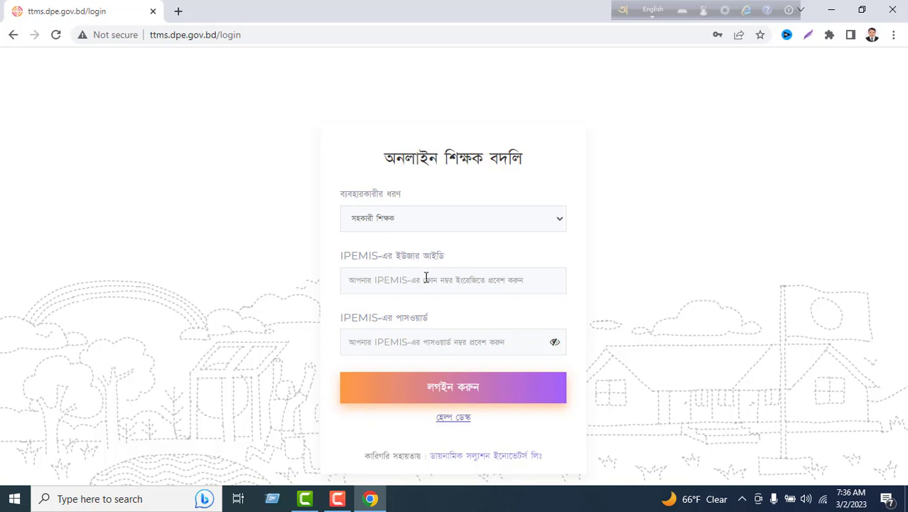
# Log in with the saved IPEMIS user ID and password, and dismiss the translation prompt
pyautogui.click(381, 283)
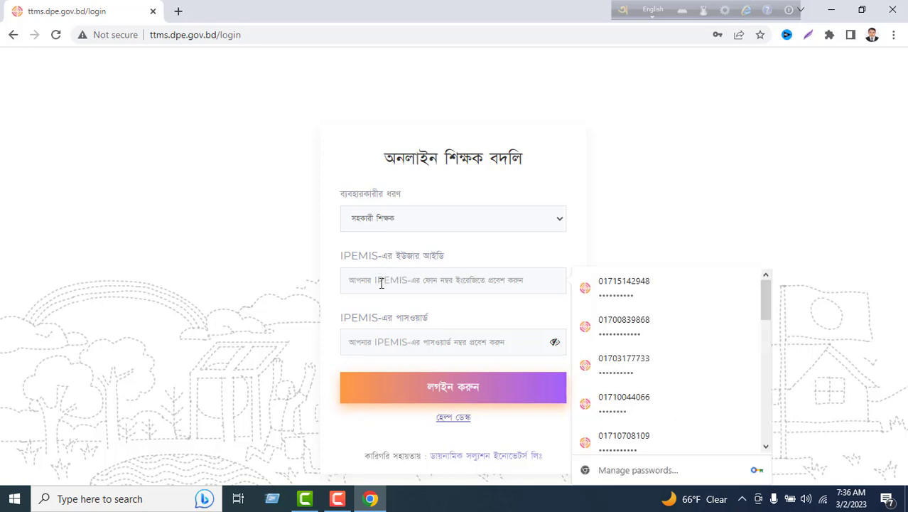
pyautogui.click(654, 280)
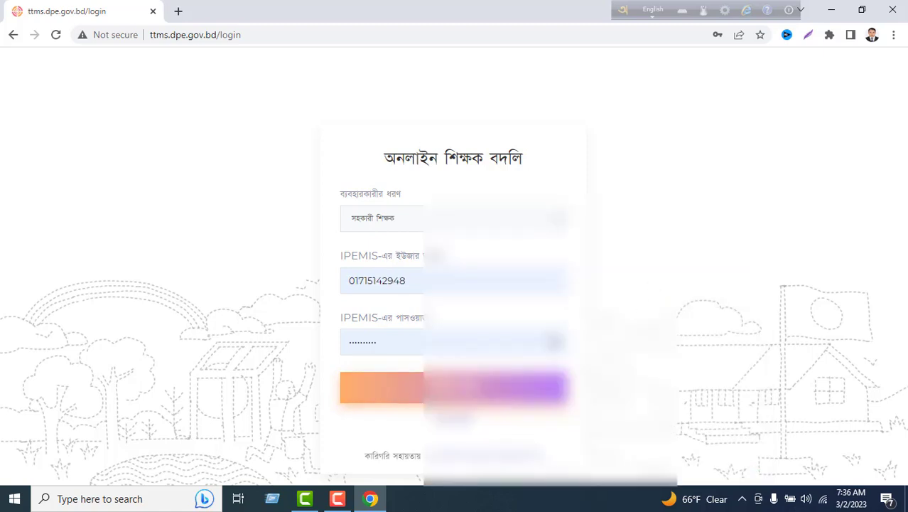
pyautogui.click(466, 389)
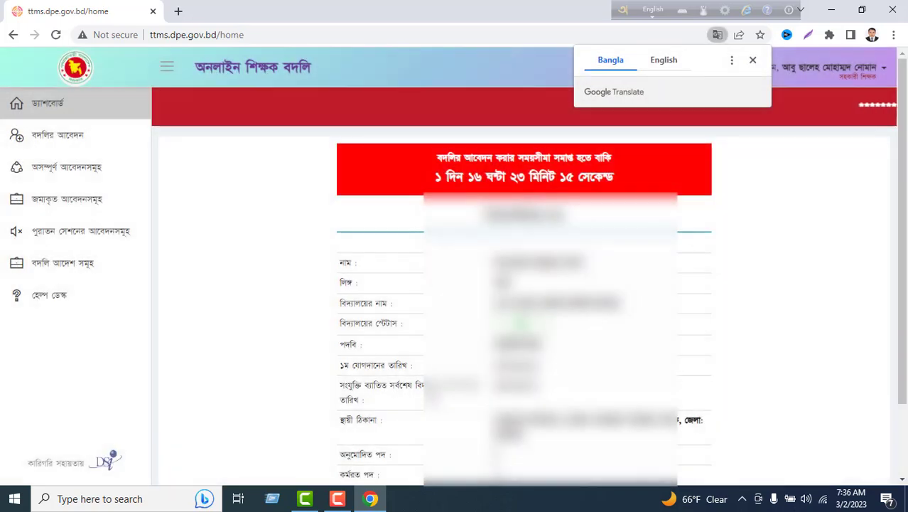
pyautogui.click(752, 60)
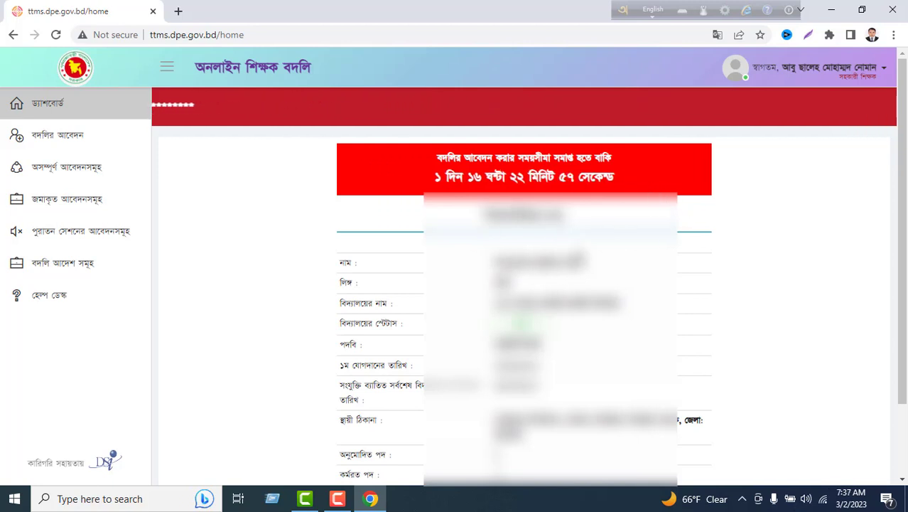
# Review the teacher's profile information on the dashboard and open the inter-upazila transfer application (বদলির আবেদন)
pyautogui.scroll(-2, 523, 284)
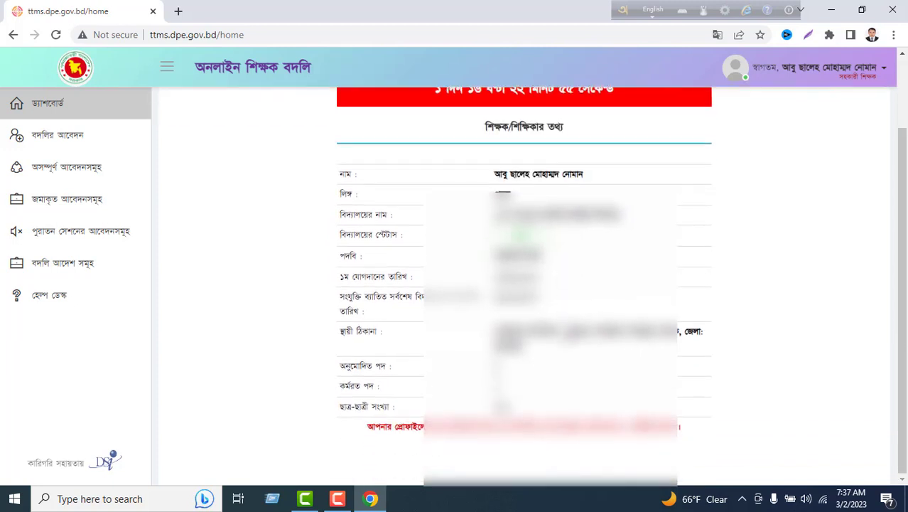
pyautogui.scroll(2, 523, 284)
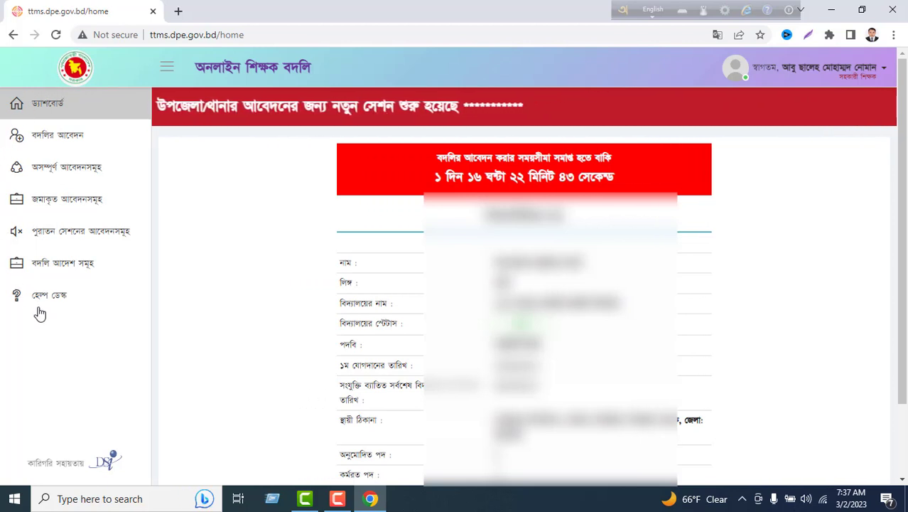
pyautogui.click(65, 137)
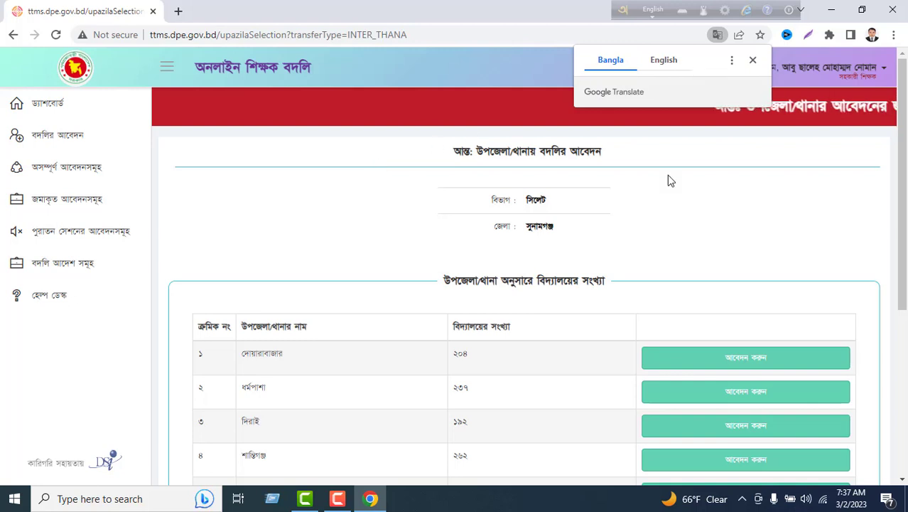
# Review the list of upazilas and start a transfer application for জগন্নাথপুর
pyautogui.scroll(-2, 666, 245)
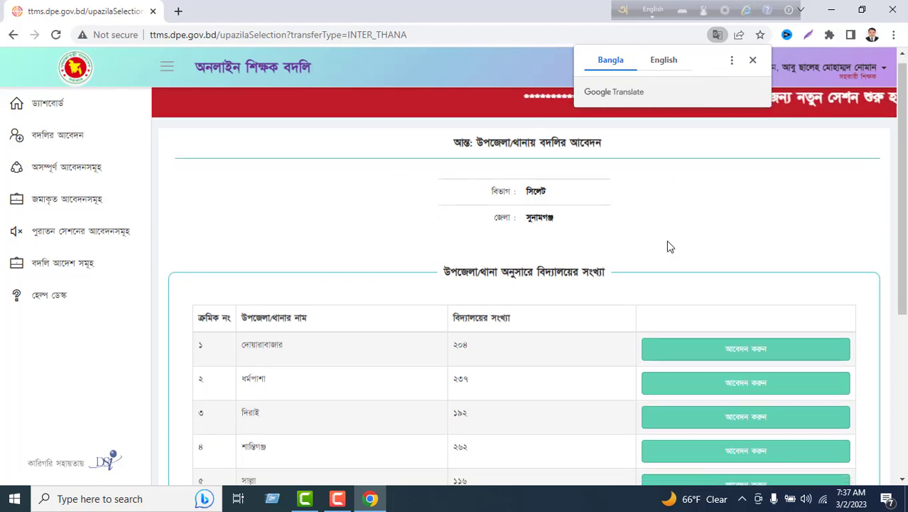
pyautogui.scroll(-3, 667, 241)
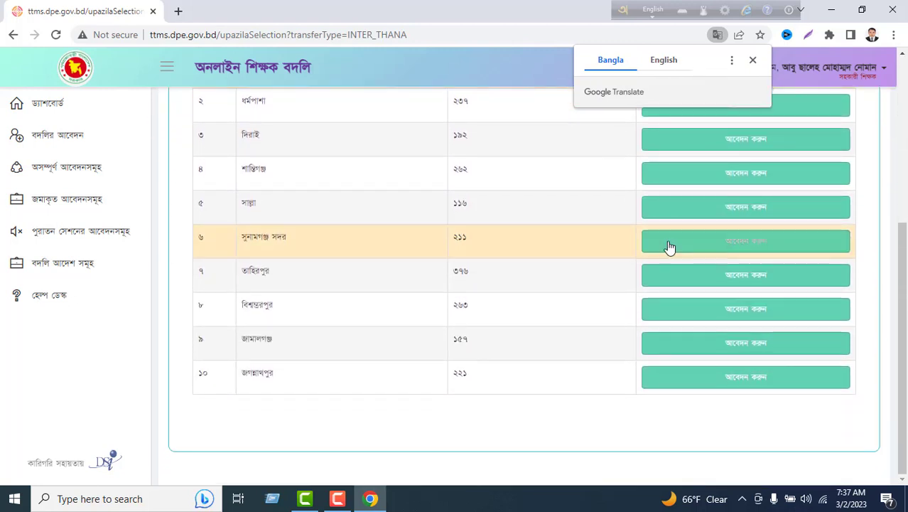
pyautogui.scroll(2, 667, 242)
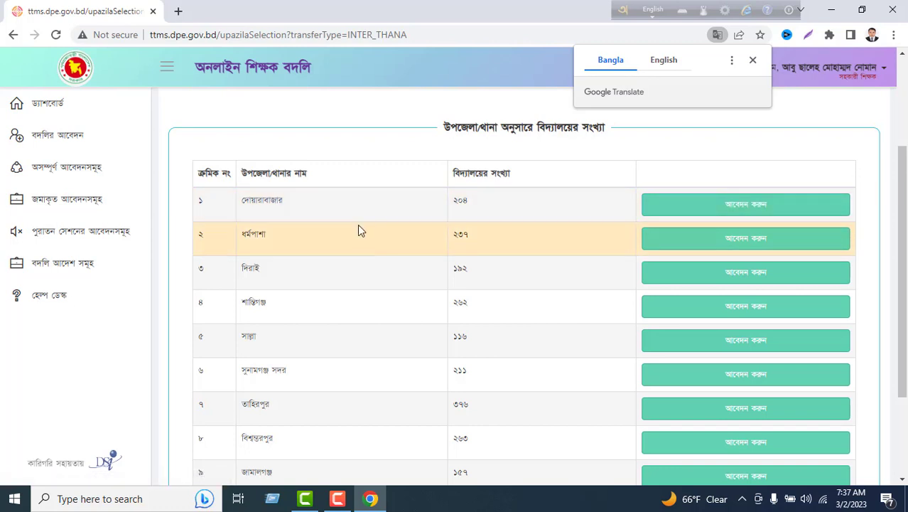
pyautogui.scroll(-2, 358, 229)
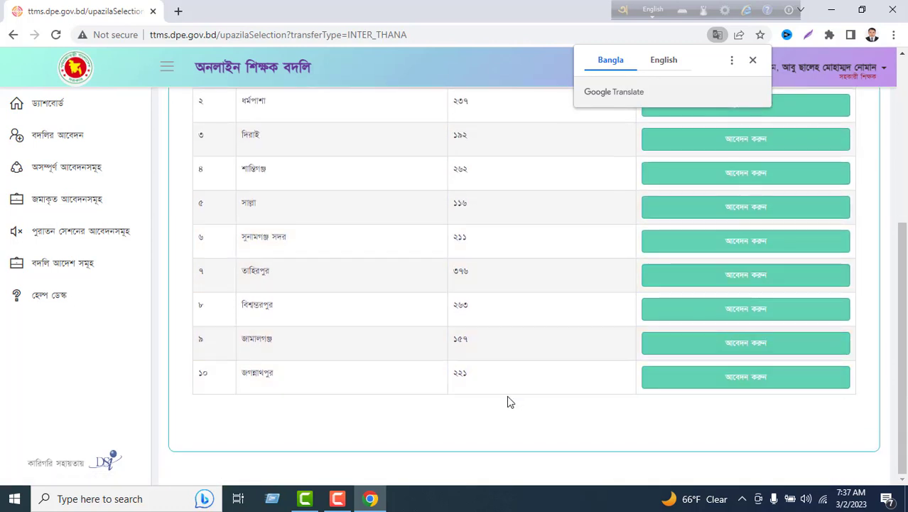
pyautogui.scroll(1, 504, 393)
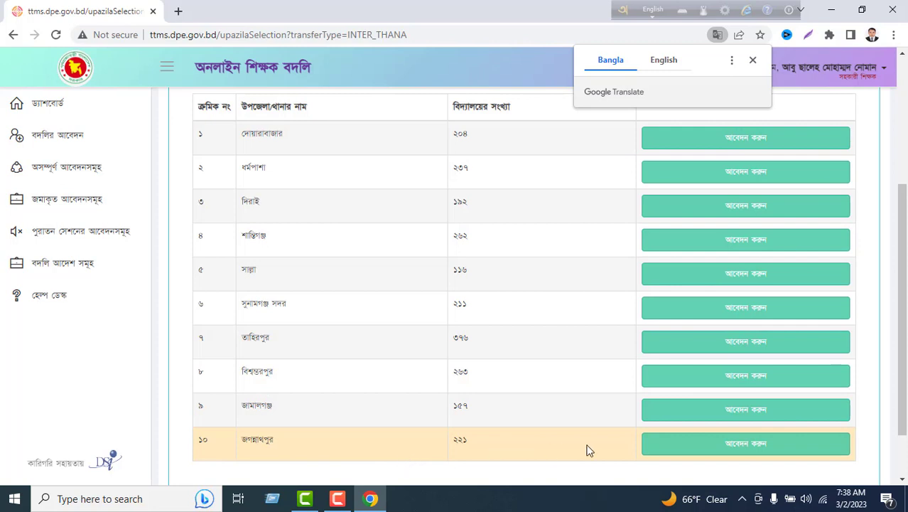
pyautogui.click(743, 446)
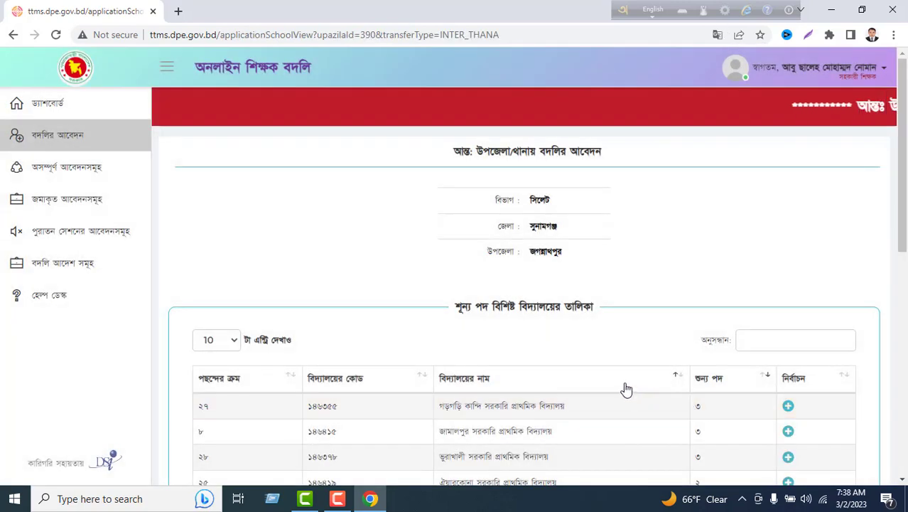
# Set the list of schools with vacant posts to display 100 entries per page
pyautogui.scroll(-5, 366, 325)
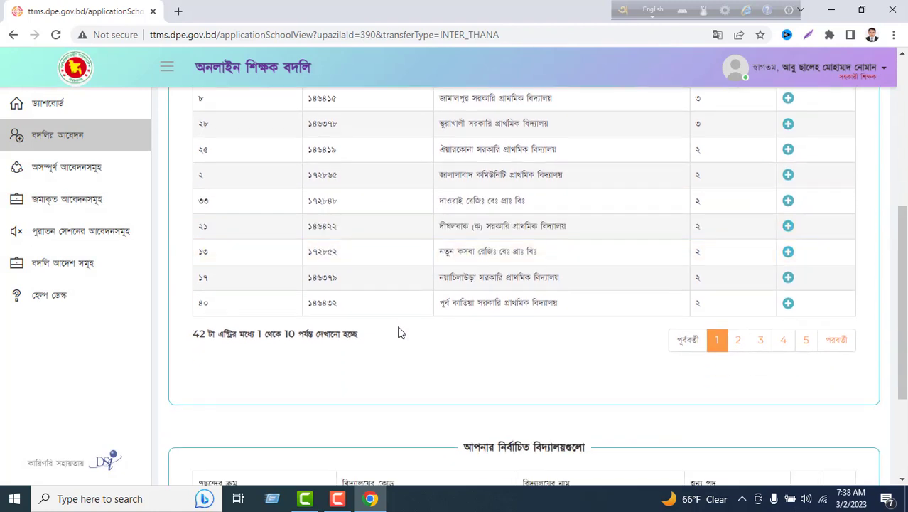
pyautogui.scroll(2, 401, 332)
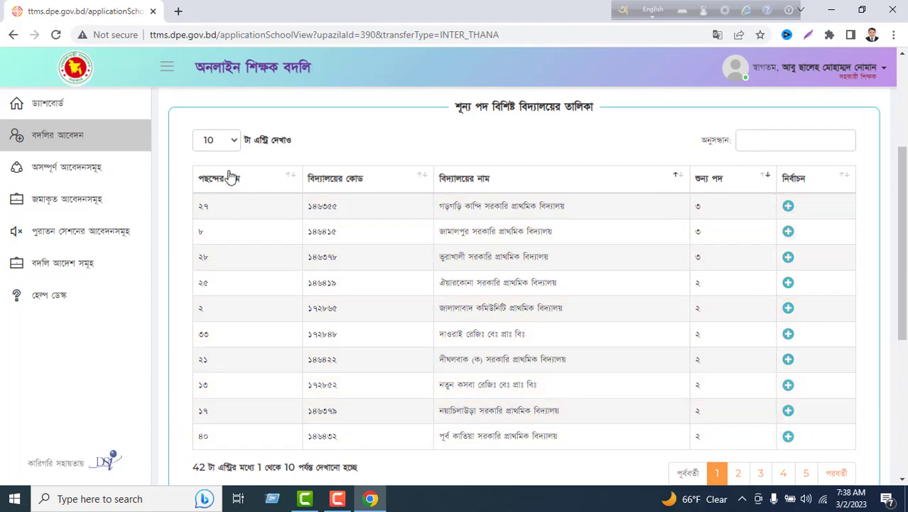
pyautogui.scroll(-2, 504, 246)
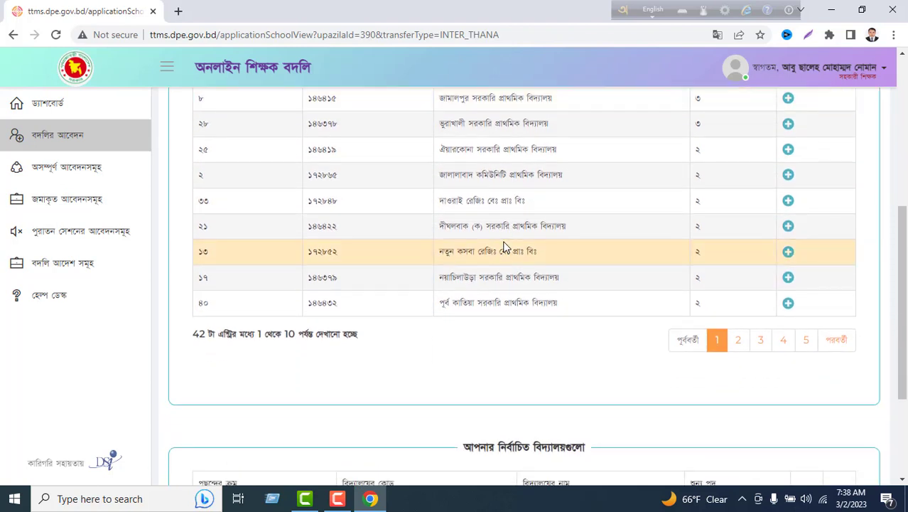
pyautogui.scroll(2, 504, 246)
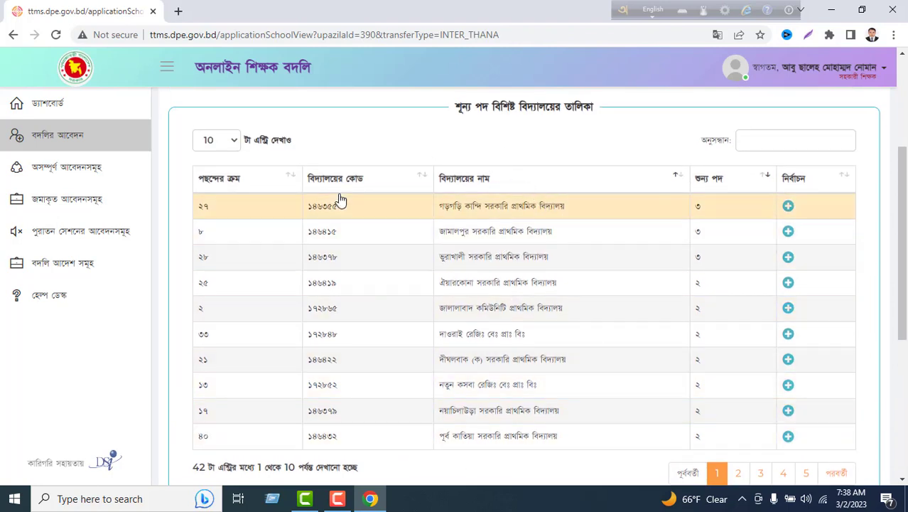
pyautogui.click(234, 142)
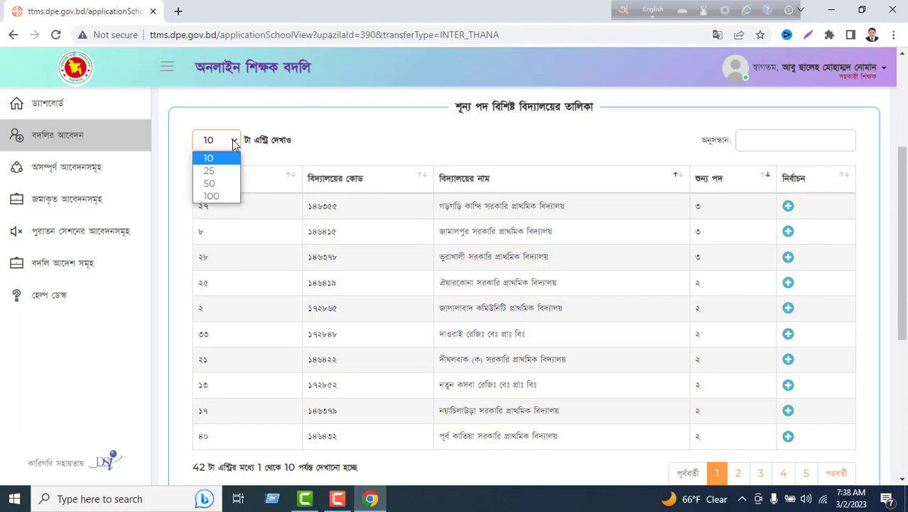
pyautogui.click(224, 196)
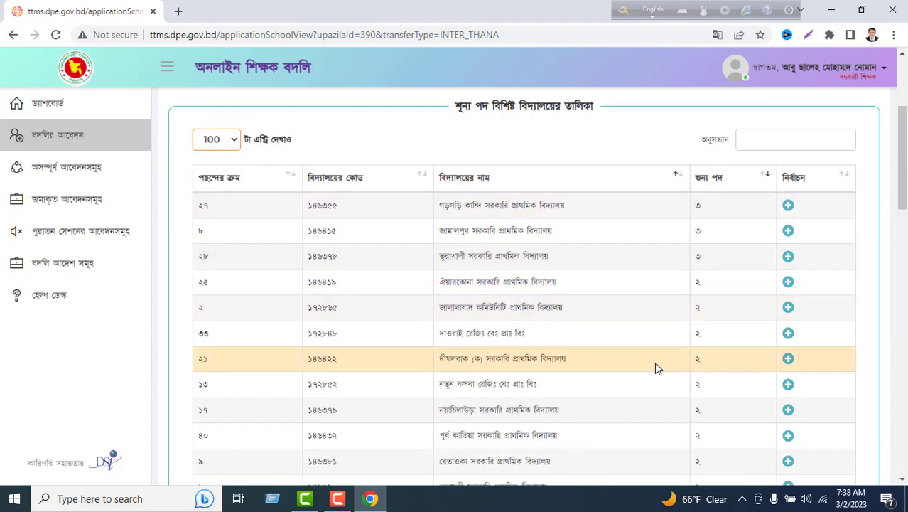
# Examine the full list of schools with vacant posts in জগন্নাথপুর and the selected schools section below it
pyautogui.scroll(-8, 656, 367)
pyautogui.scroll(-10, 655, 368)
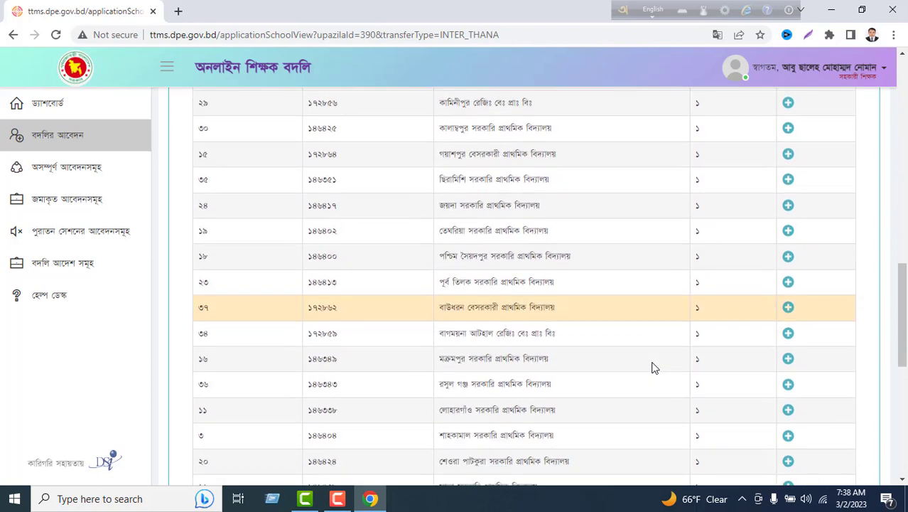
pyautogui.scroll(2, 653, 367)
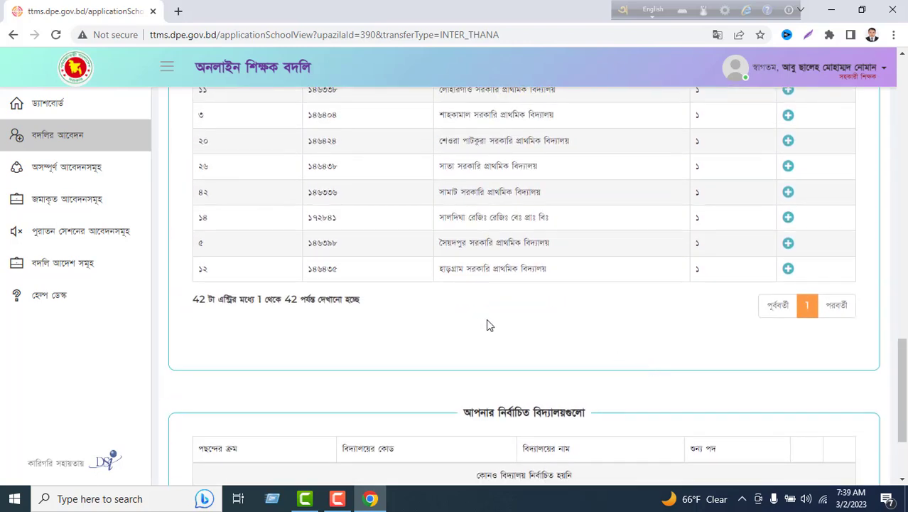
pyautogui.scroll(5, 486, 319)
pyautogui.scroll(8, 461, 321)
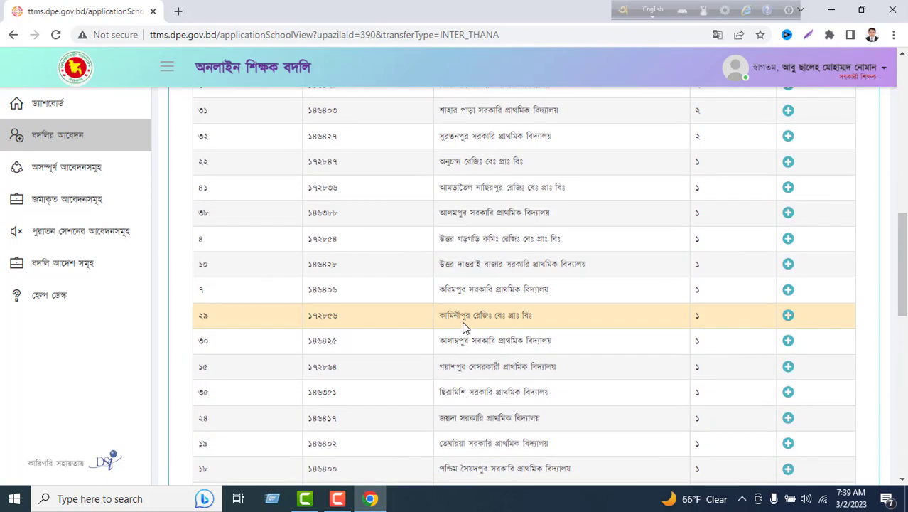
pyautogui.scroll(2, 463, 324)
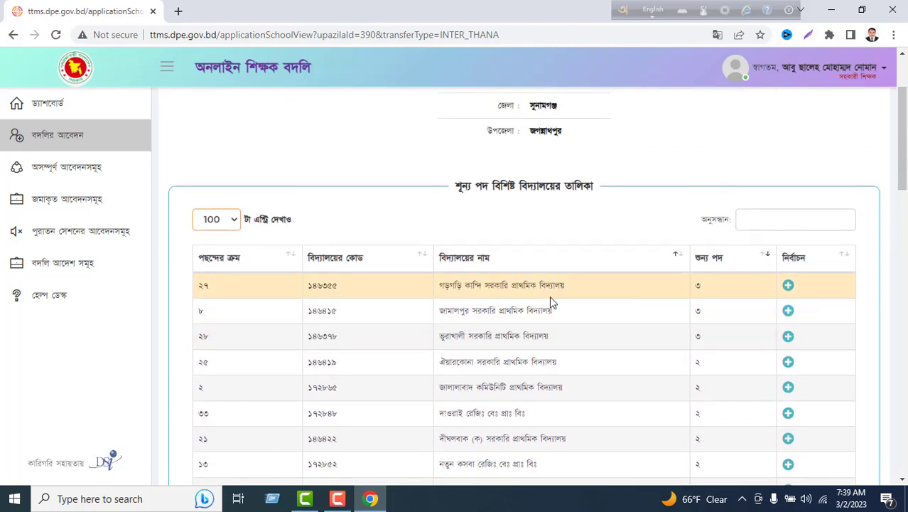
# Compare the vacant post counts (শূন্য পদ) of the schools throughout the জগন্নাথপুর list
pyautogui.scroll(-1, 550, 297)
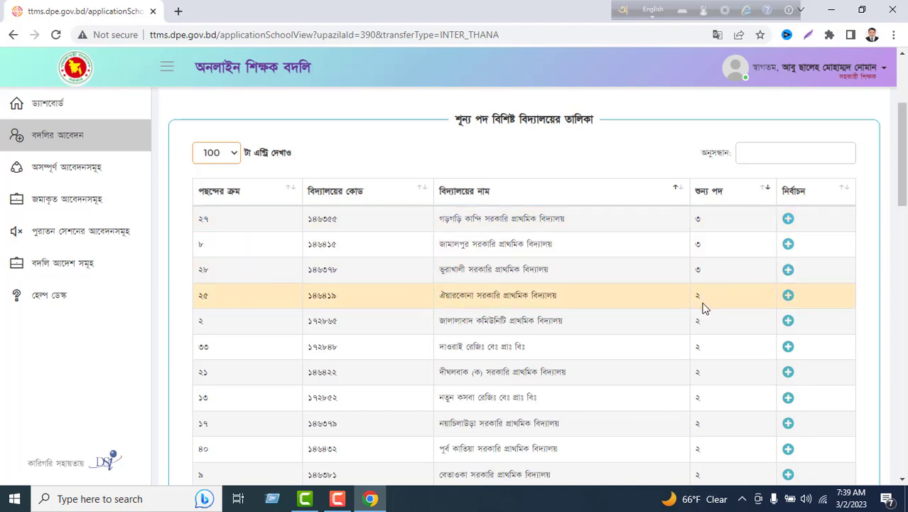
pyautogui.scroll(-5, 704, 306)
pyautogui.scroll(-2, 703, 305)
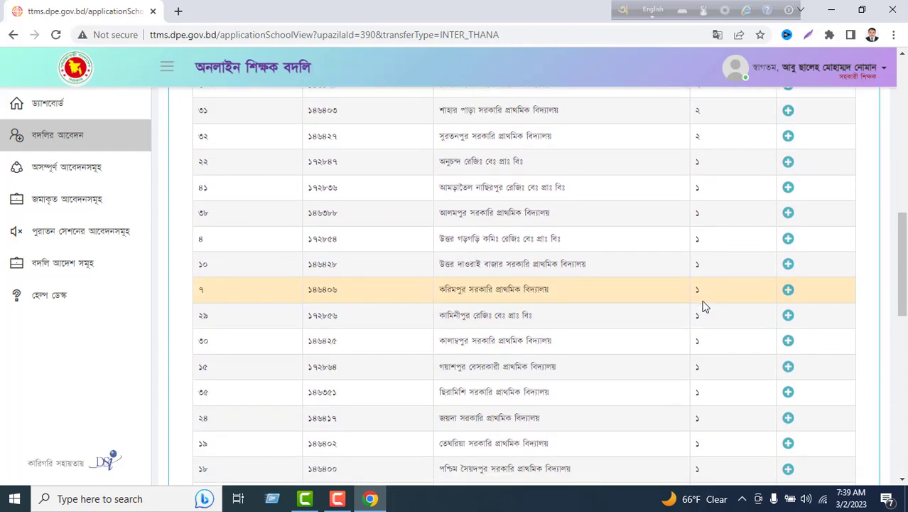
pyautogui.scroll(7, 704, 302)
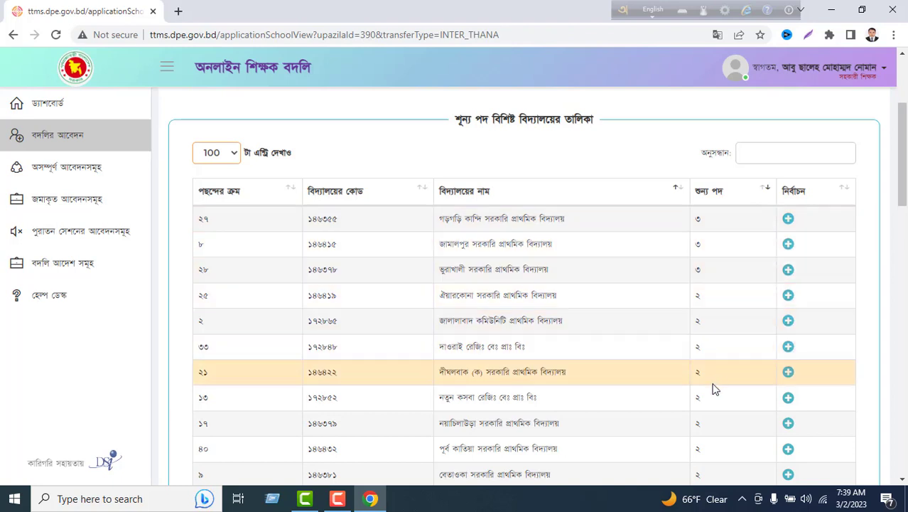
pyautogui.scroll(-4, 714, 358)
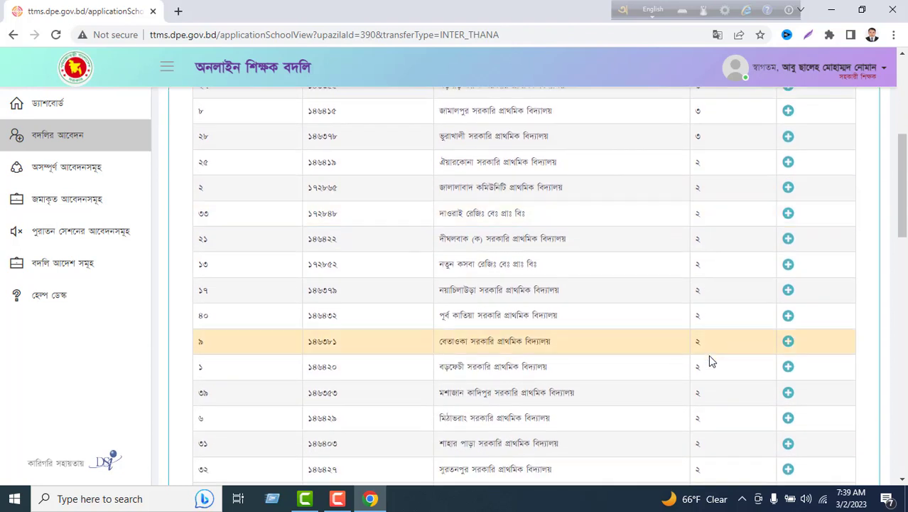
pyautogui.scroll(-1, 708, 363)
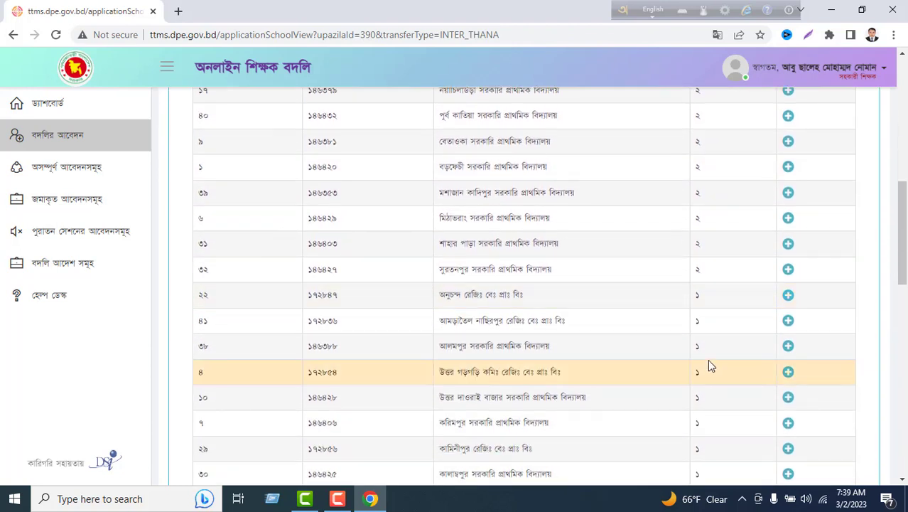
pyautogui.scroll(-10, 707, 363)
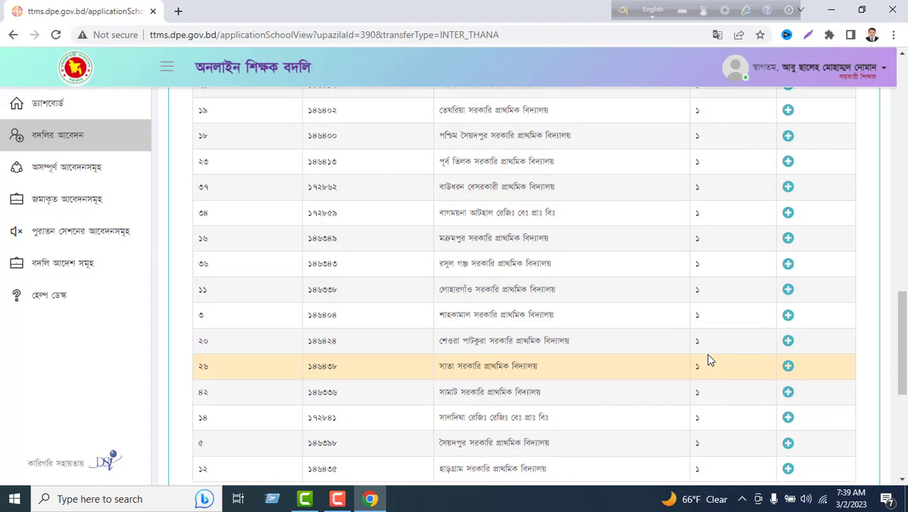
pyautogui.scroll(-3, 706, 359)
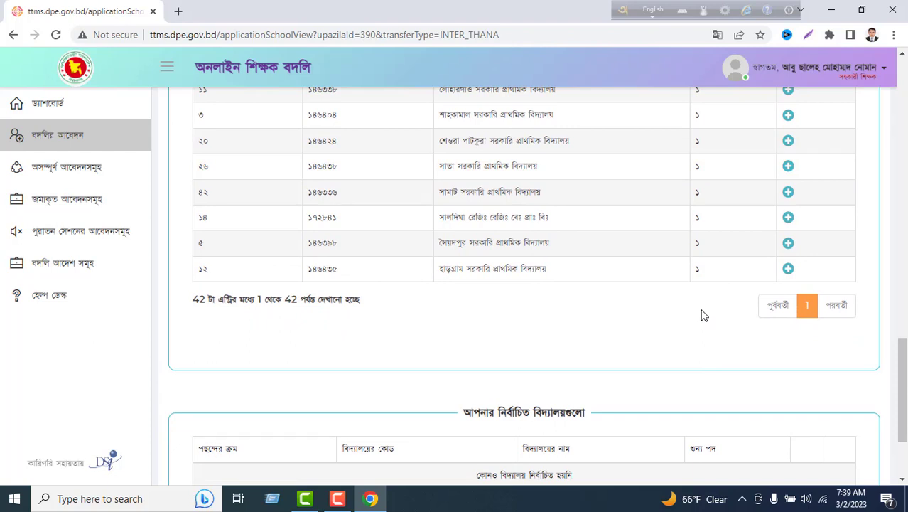
# Select ছিরামিশি সরকারি প্রাথমিক বিদ্যালয় (code ১৪৬৩৫১) from the list of schools with vacant posts
pyautogui.scroll(2, 703, 315)
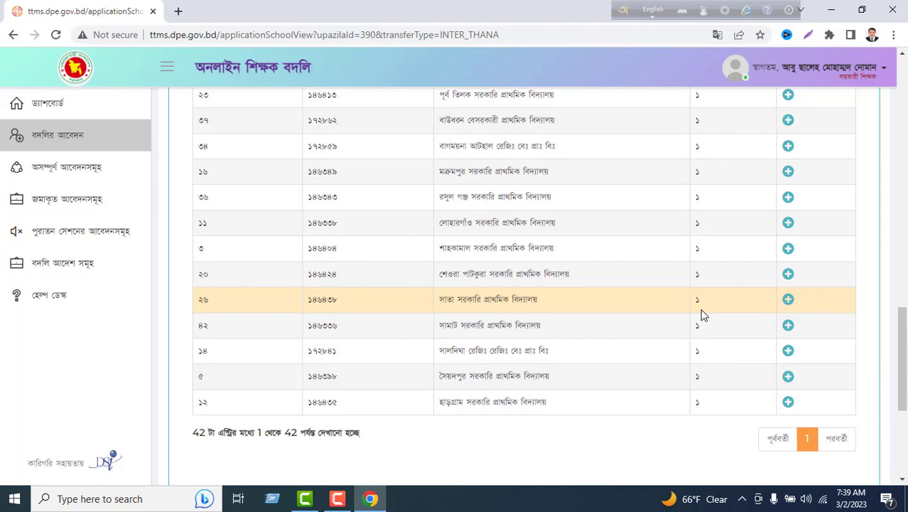
pyautogui.scroll(1, 703, 315)
pyautogui.scroll(1, 703, 315)
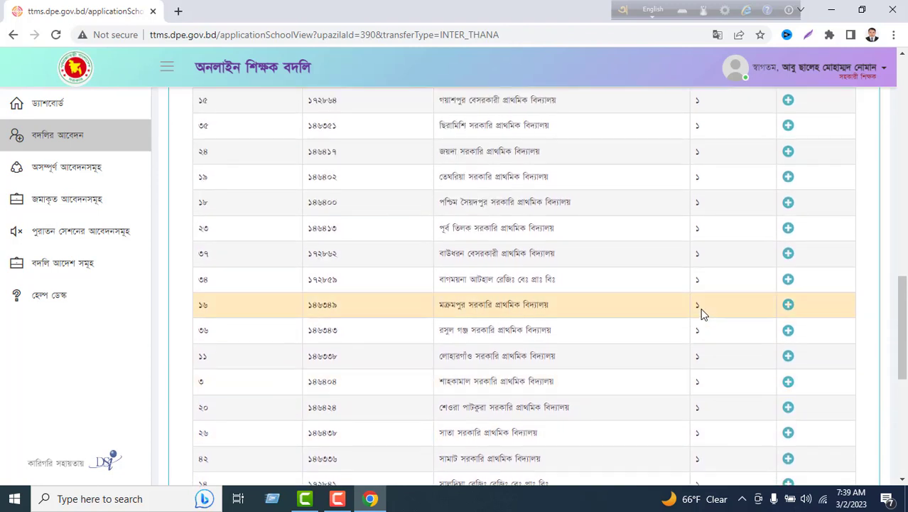
pyautogui.scroll(1, 701, 311)
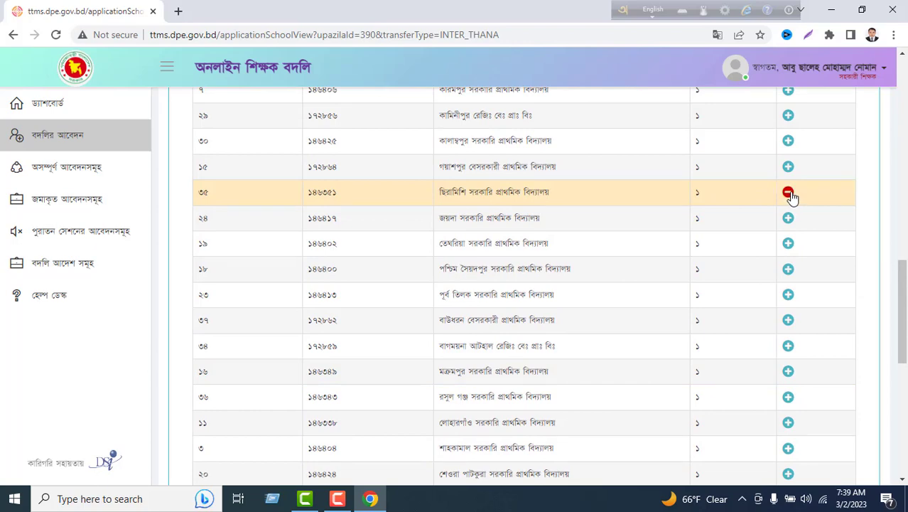
# Add গয়াশপুর বেসরকারী প্রাথমিক বিদ্যালয় (code ১৭২৮৬৪) to the chosen schools as a second preference
pyautogui.scroll(8, 801, 205)
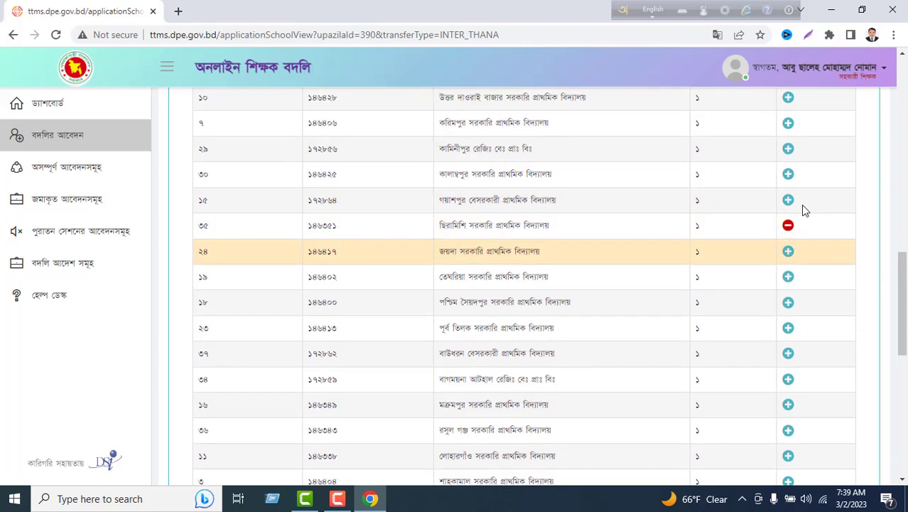
pyautogui.scroll(2, 801, 204)
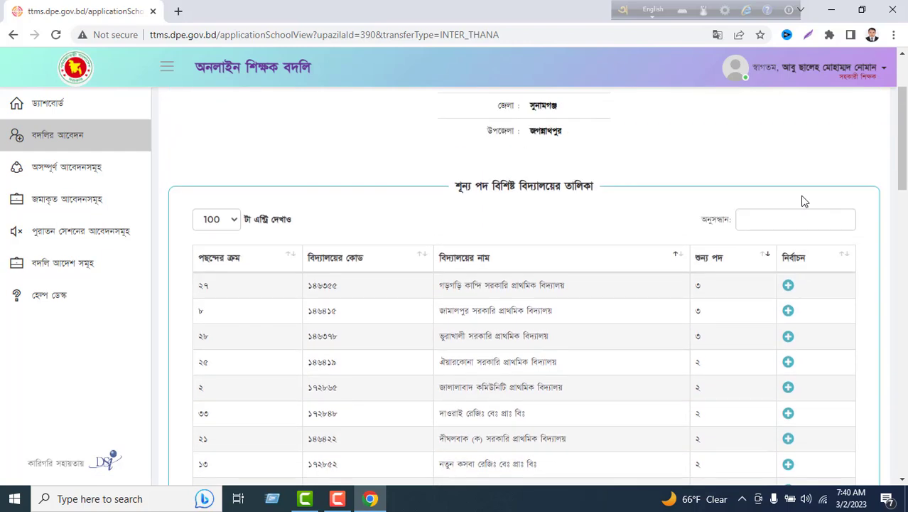
pyautogui.scroll(-10, 803, 206)
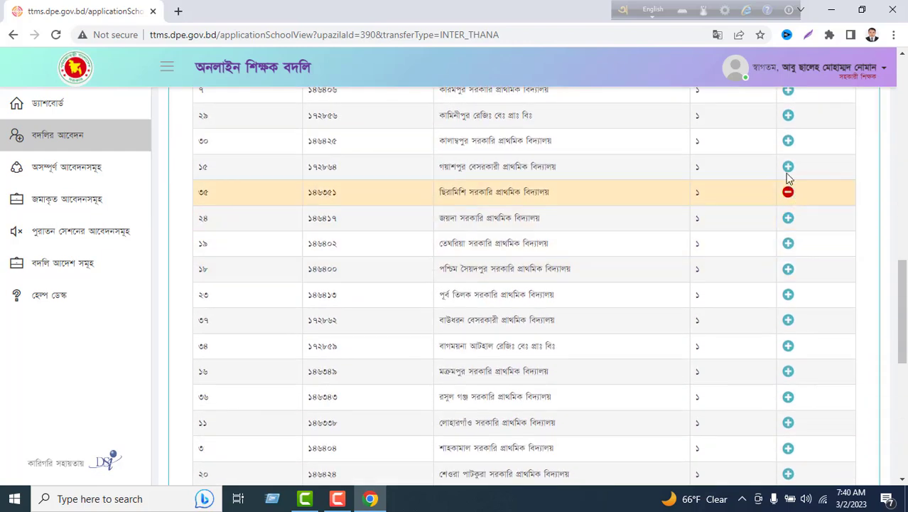
pyautogui.click(789, 167)
pyautogui.click(789, 169)
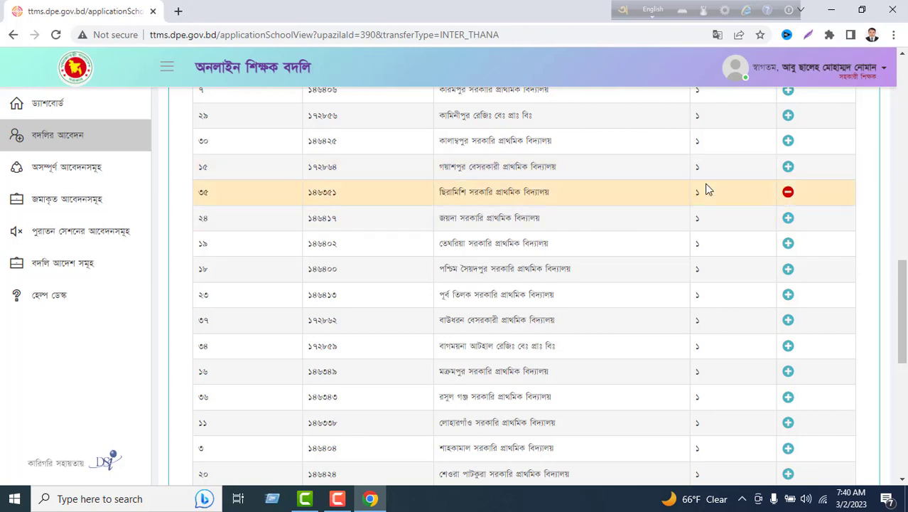
pyautogui.click(788, 169)
# Move গয়াশপুর বেসরকারী প্রাথমিক বিদ্যালয় up to first preference among the selected schools and back down to second
pyautogui.scroll(-5, 792, 187)
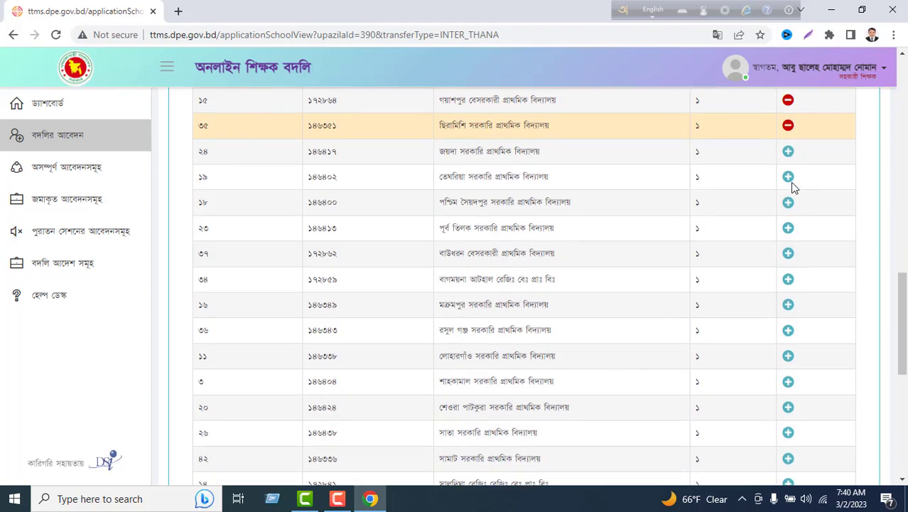
pyautogui.scroll(-3, 789, 186)
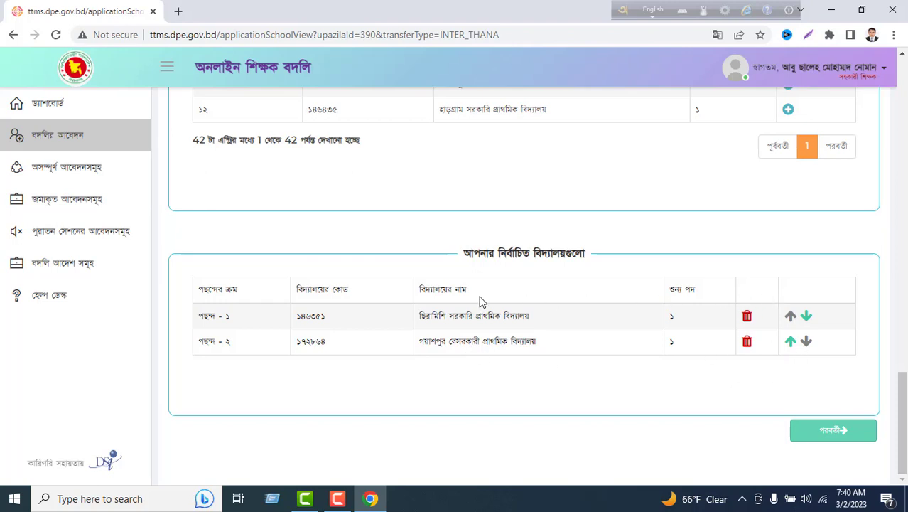
pyautogui.click(791, 343)
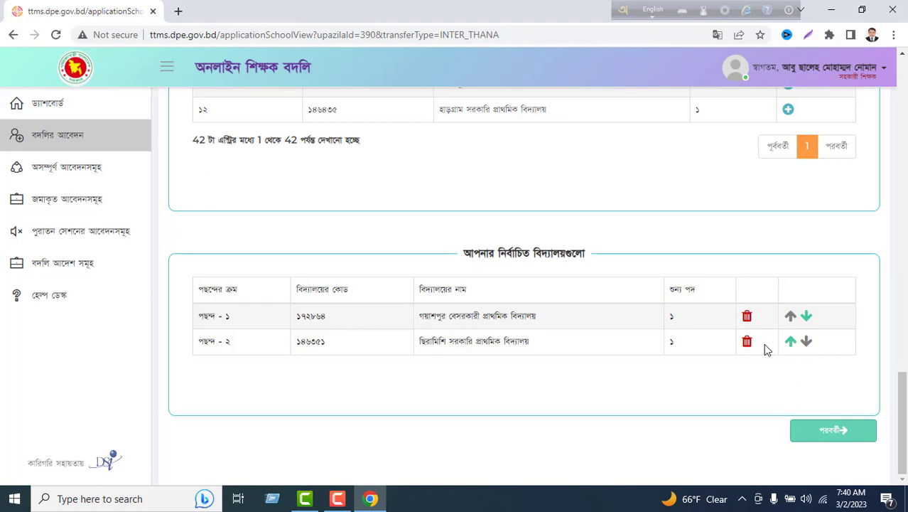
pyautogui.click(806, 317)
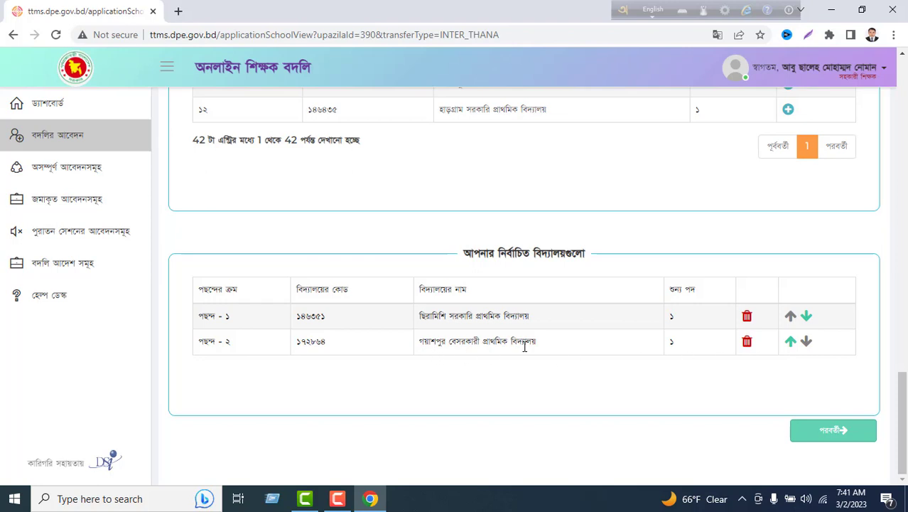
# Recheck the vacant school list and continue the application to the transfer reason selection with the two chosen schools
pyautogui.scroll(5, 539, 364)
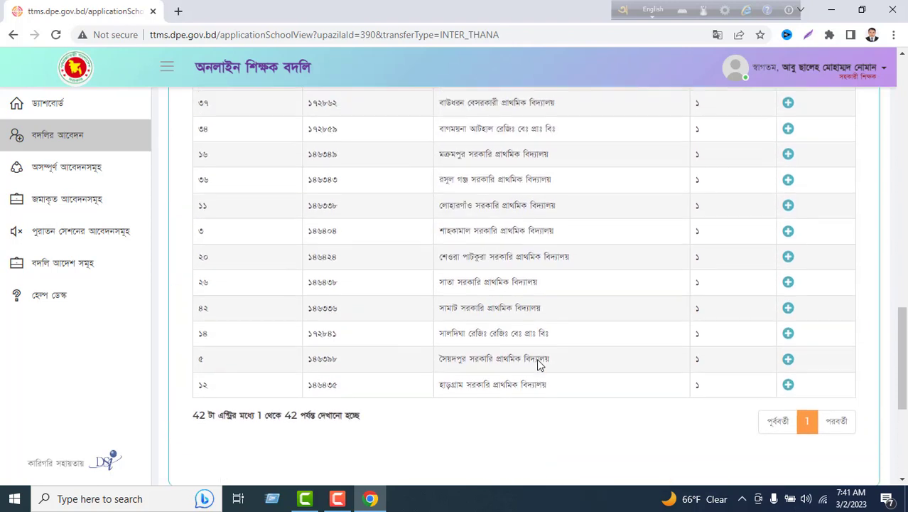
pyautogui.scroll(5, 538, 364)
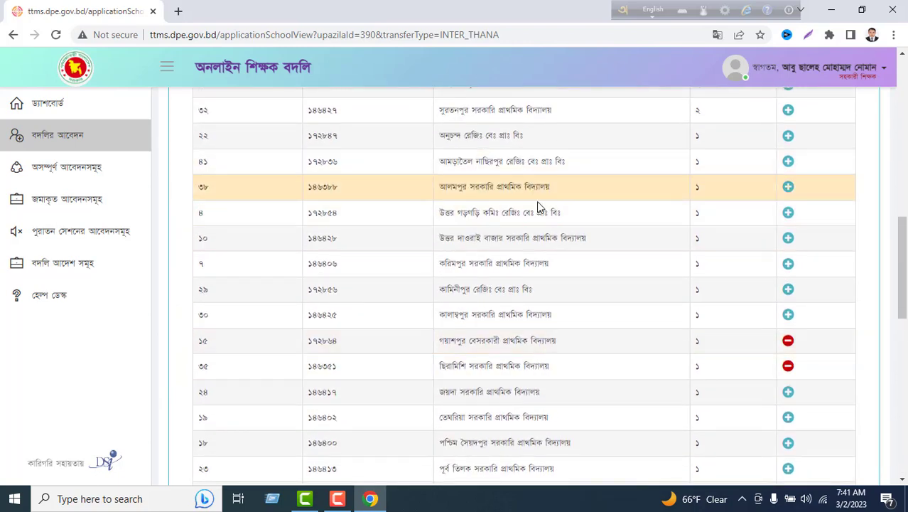
pyautogui.scroll(-7, 547, 217)
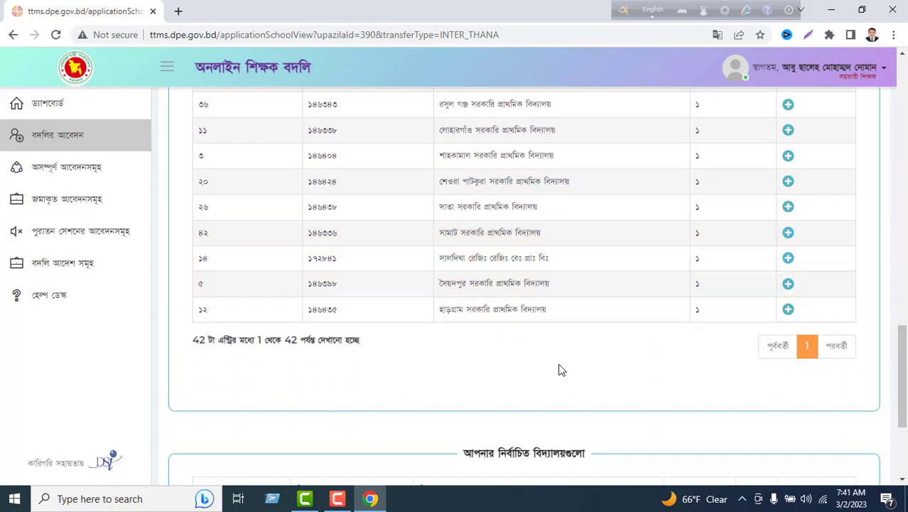
pyautogui.scroll(12, 559, 369)
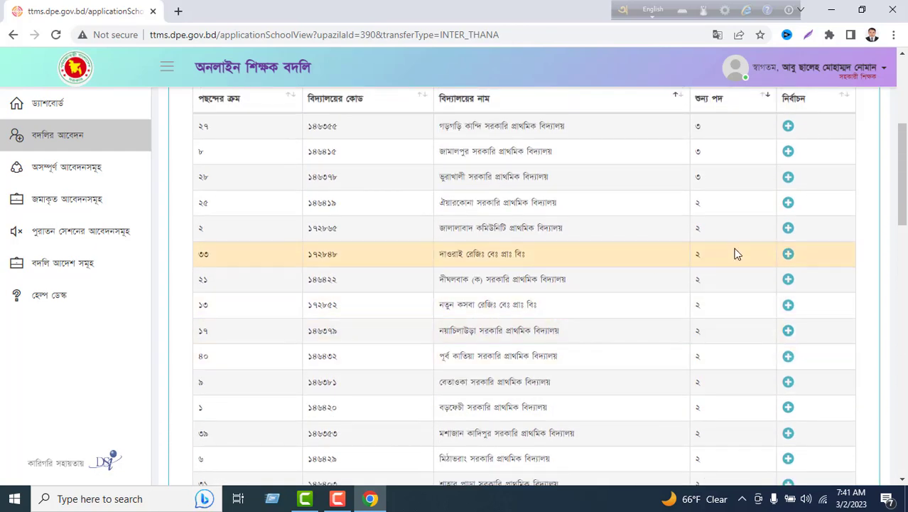
pyautogui.scroll(-12, 735, 256)
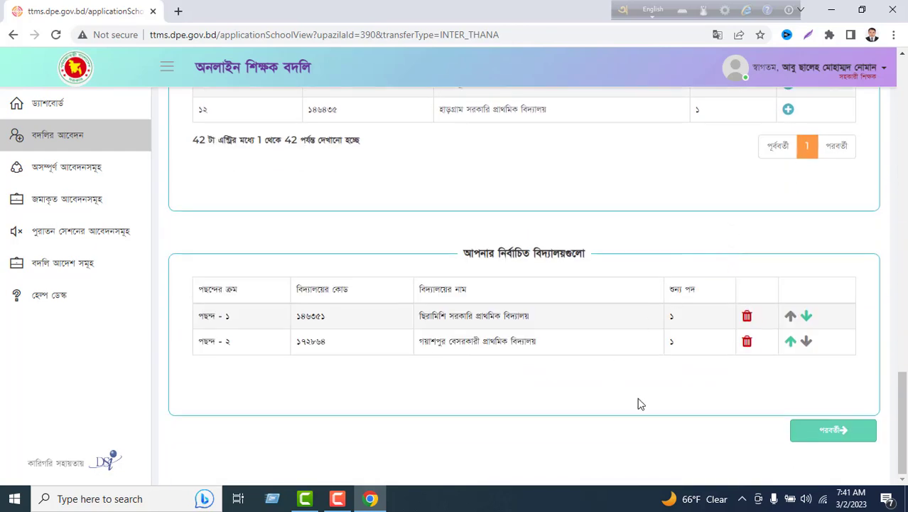
pyautogui.click(832, 430)
pyautogui.click(854, 435)
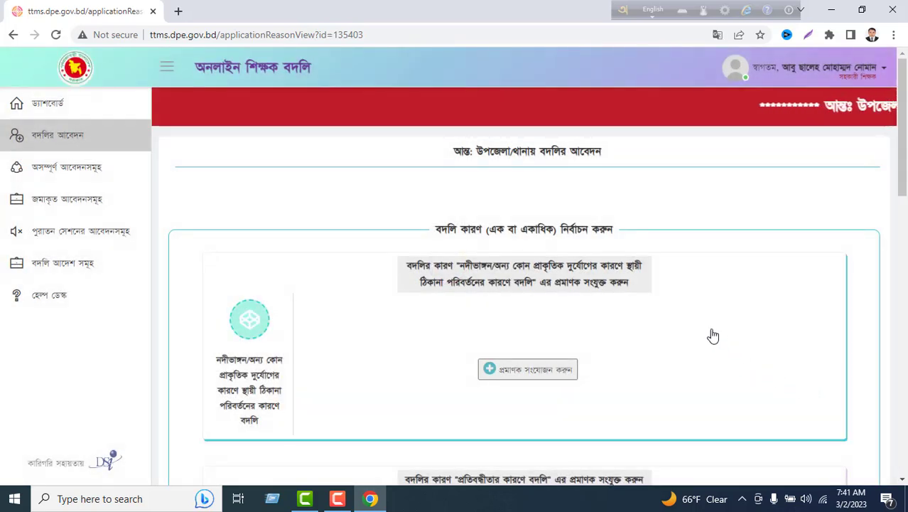
# Review the available transfer reasons, from river erosion or natural disaster to complex medical treatment, and their supporting document sections
pyautogui.scroll(-2, 713, 336)
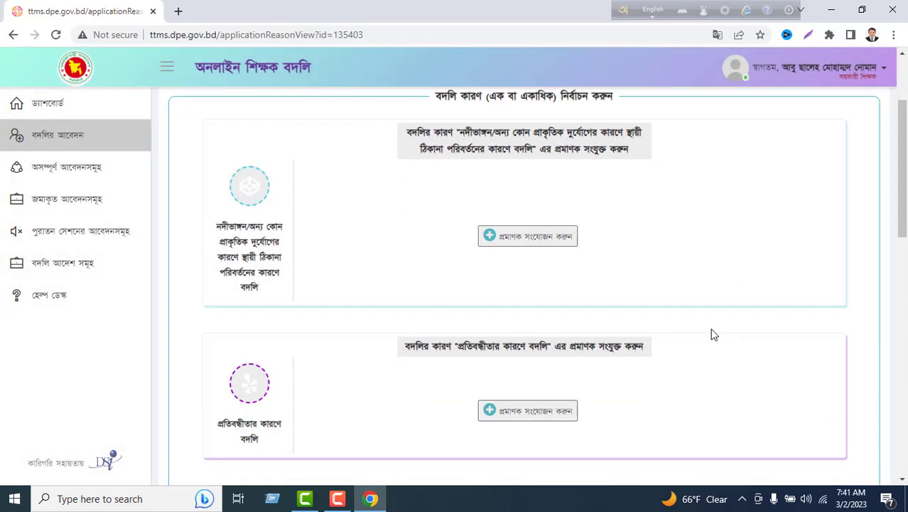
pyautogui.scroll(-10, 714, 335)
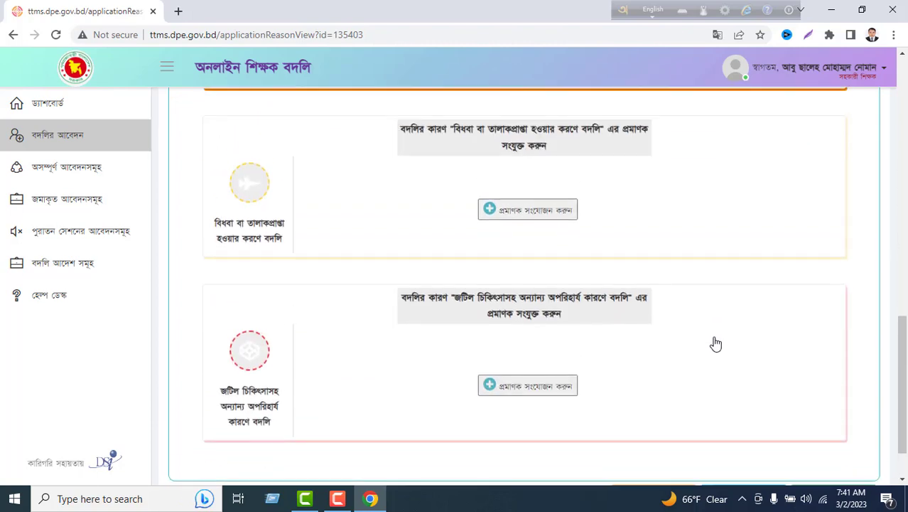
pyautogui.scroll(12, 715, 344)
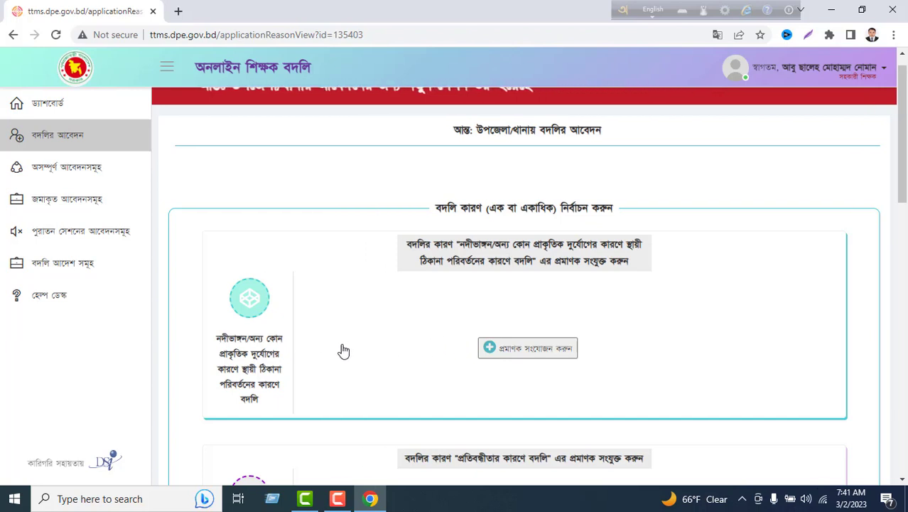
pyautogui.scroll(-1, 353, 357)
pyautogui.scroll(-2, 355, 359)
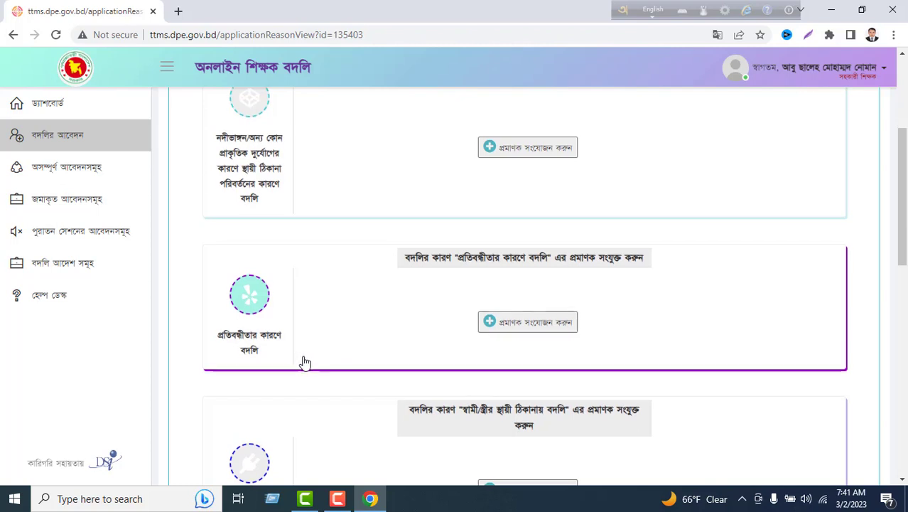
pyautogui.scroll(-2, 302, 363)
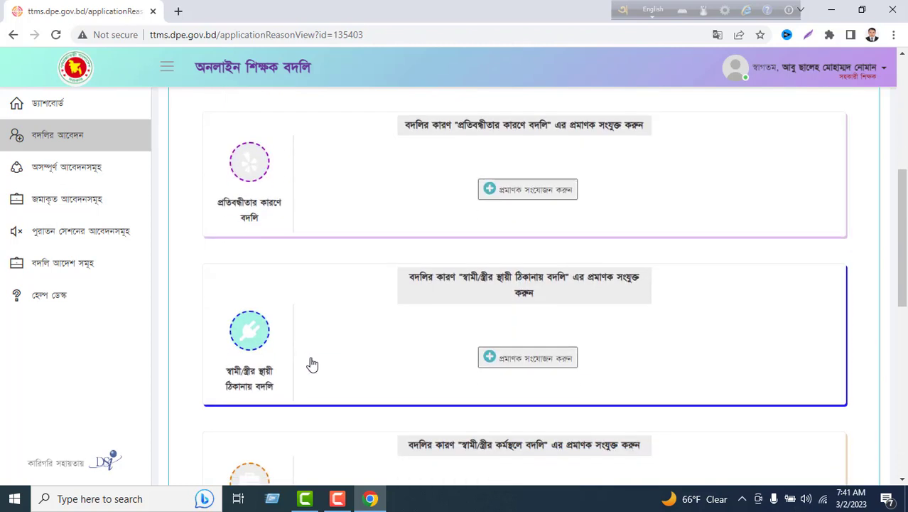
pyautogui.scroll(-2, 310, 362)
pyautogui.scroll(-1, 314, 364)
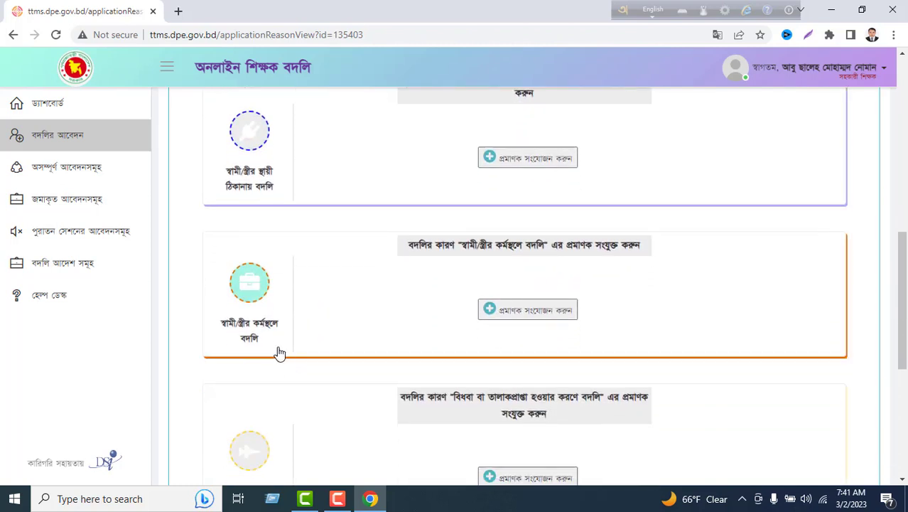
pyautogui.scroll(-3, 341, 346)
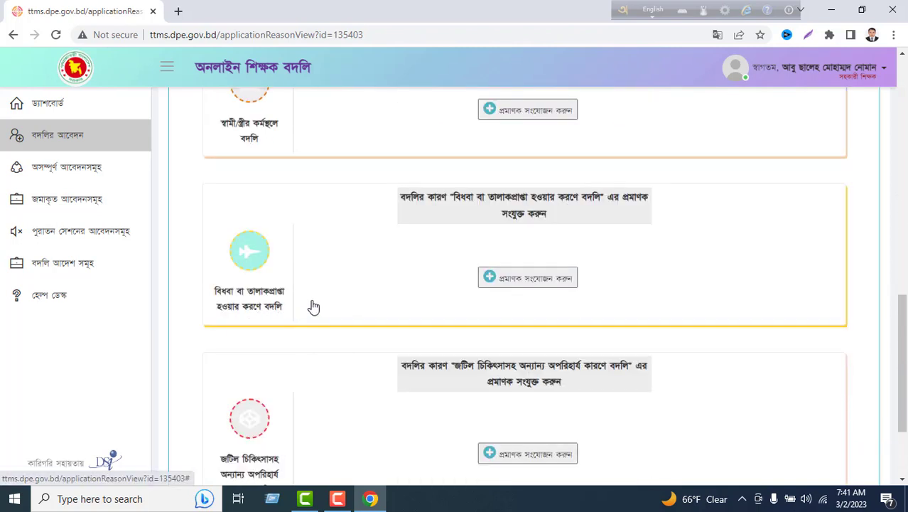
pyautogui.scroll(-2, 324, 308)
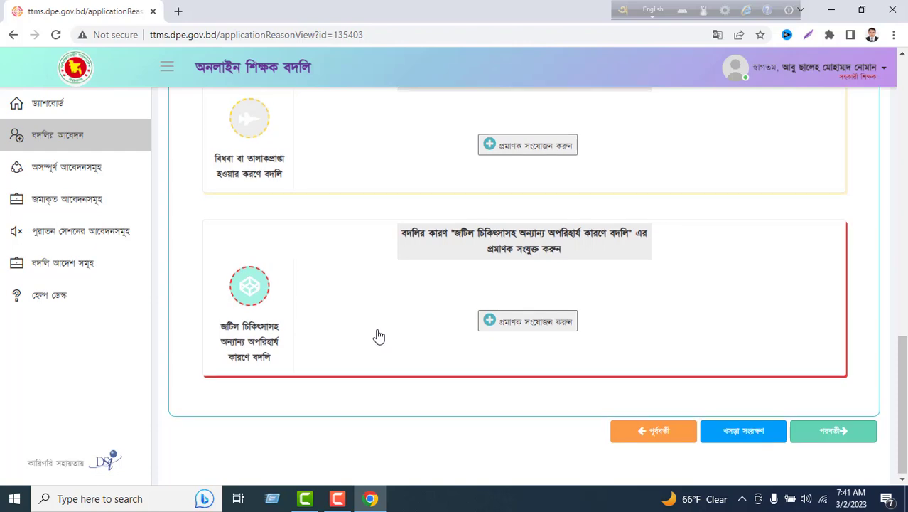
pyautogui.scroll(5, 379, 336)
pyautogui.scroll(5, 379, 335)
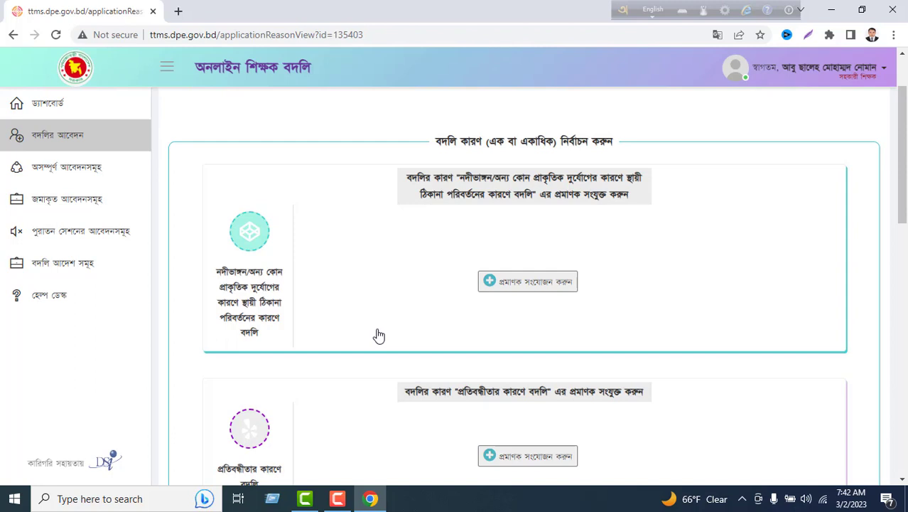
pyautogui.scroll(-1, 379, 335)
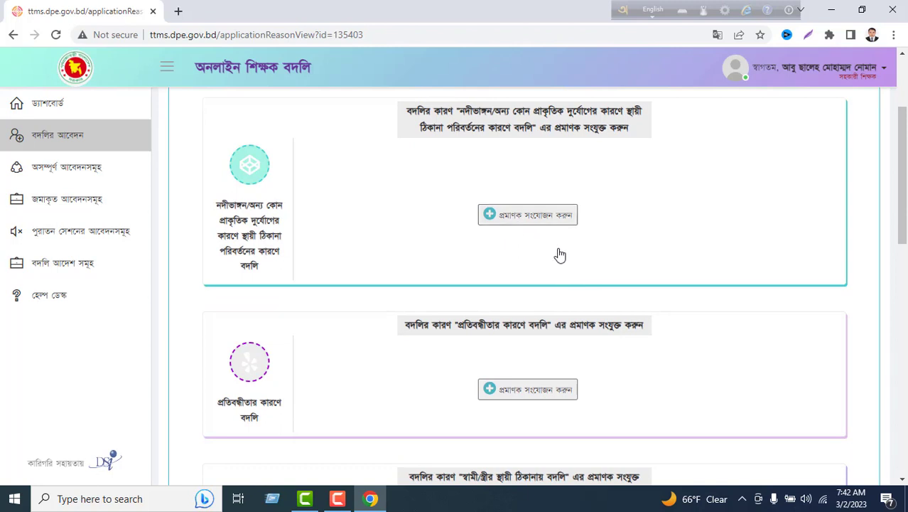
pyautogui.scroll(-6, 559, 254)
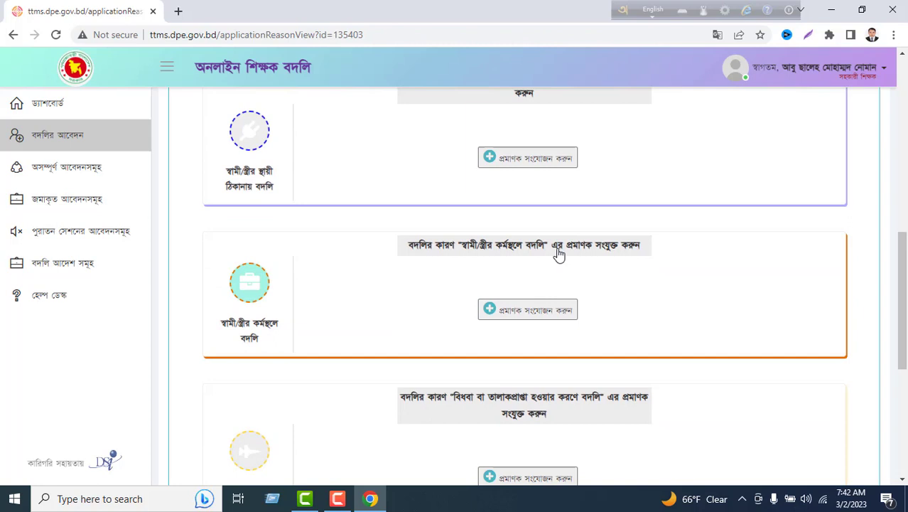
# Add a first attachment of type পৌর মেয়র/ইউপি চেয়ারম্যান/ওয়ার্ড কাউন্সিল এর প্রত্যয়নপত্র to the river erosion/natural disaster reason, leaving its file unselected
pyautogui.scroll(-3, 559, 254)
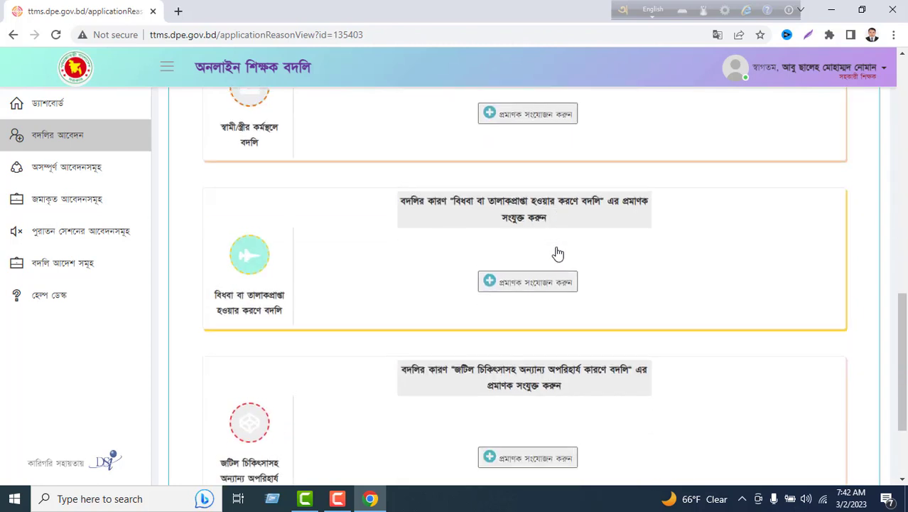
pyautogui.scroll(1, 557, 254)
pyautogui.scroll(5, 557, 250)
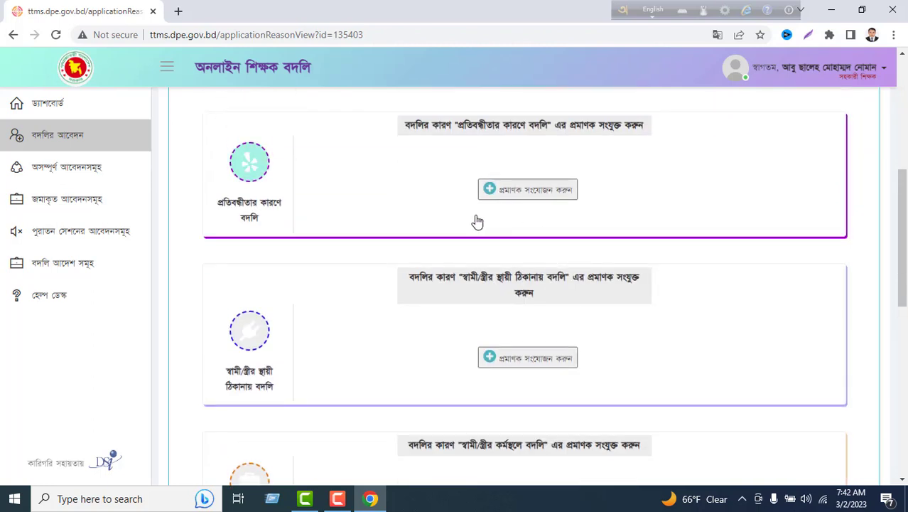
pyautogui.scroll(3, 434, 226)
pyautogui.scroll(1, 434, 226)
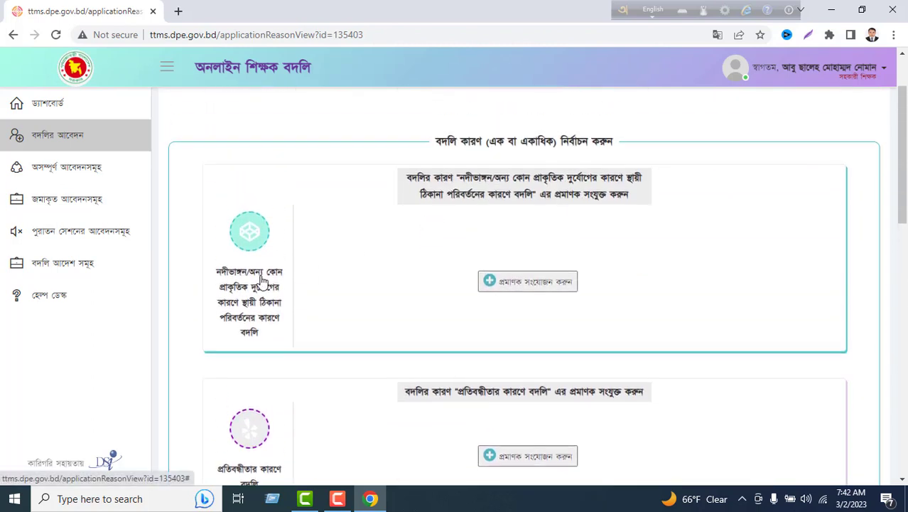
pyautogui.click(489, 284)
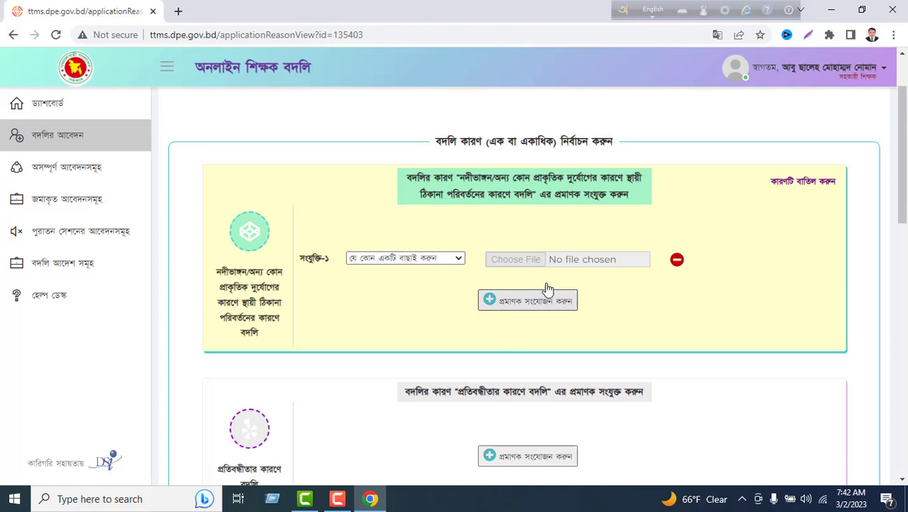
pyautogui.click(458, 259)
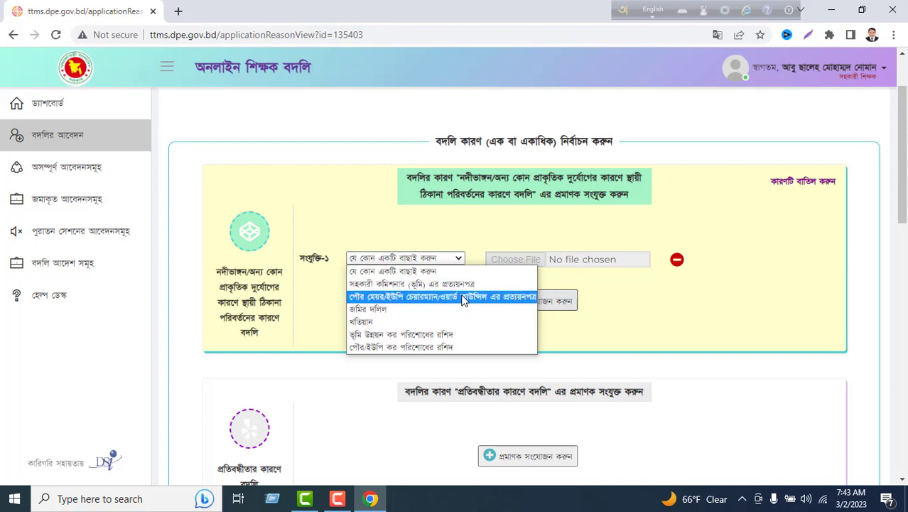
pyautogui.click(422, 301)
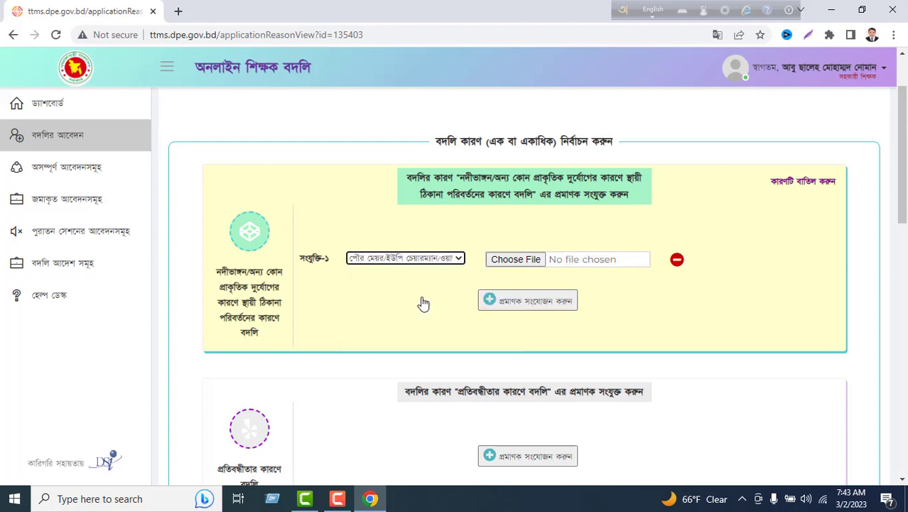
pyautogui.click(514, 260)
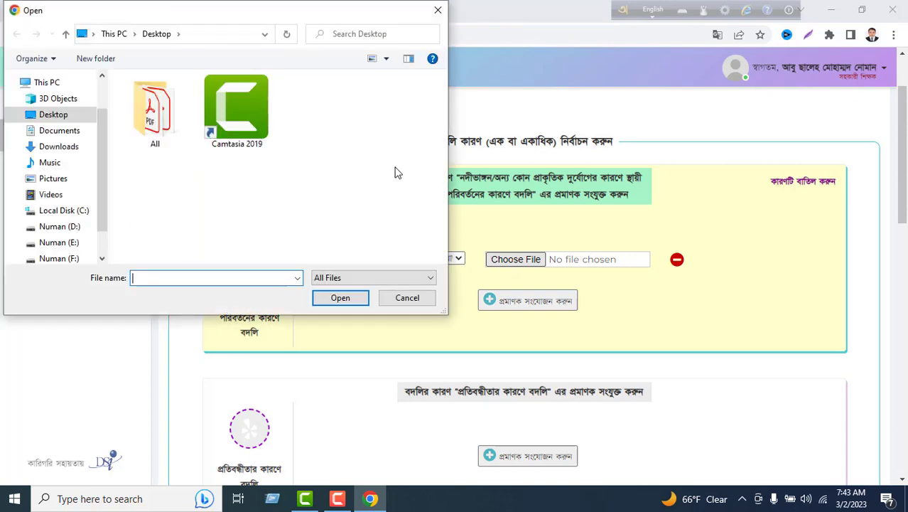
pyautogui.click(415, 301)
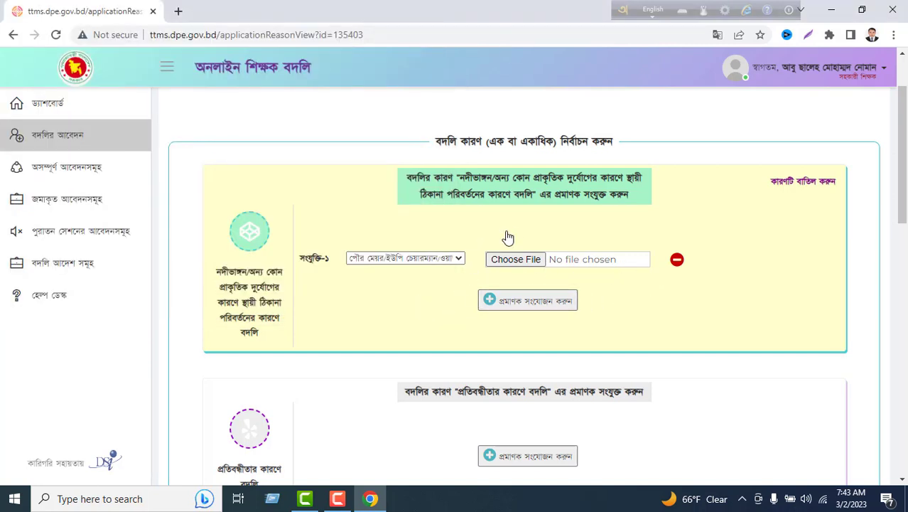
# Add a second attachment to the river erosion/natural disaster reason with document type খতিয়ান
pyautogui.click(490, 300)
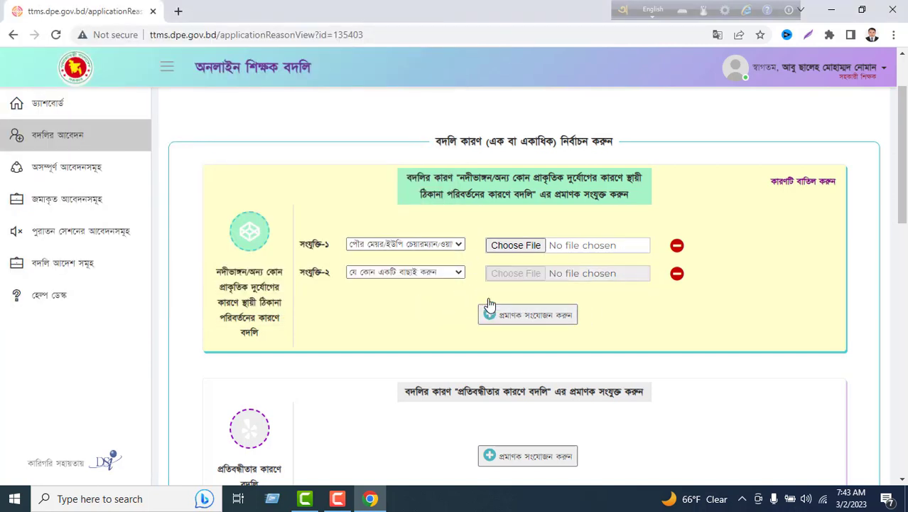
pyautogui.click(456, 272)
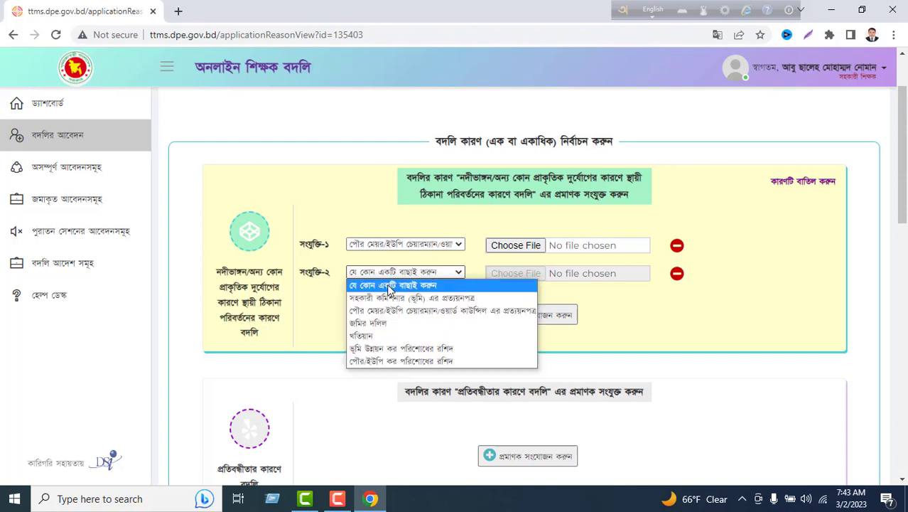
pyautogui.click(376, 336)
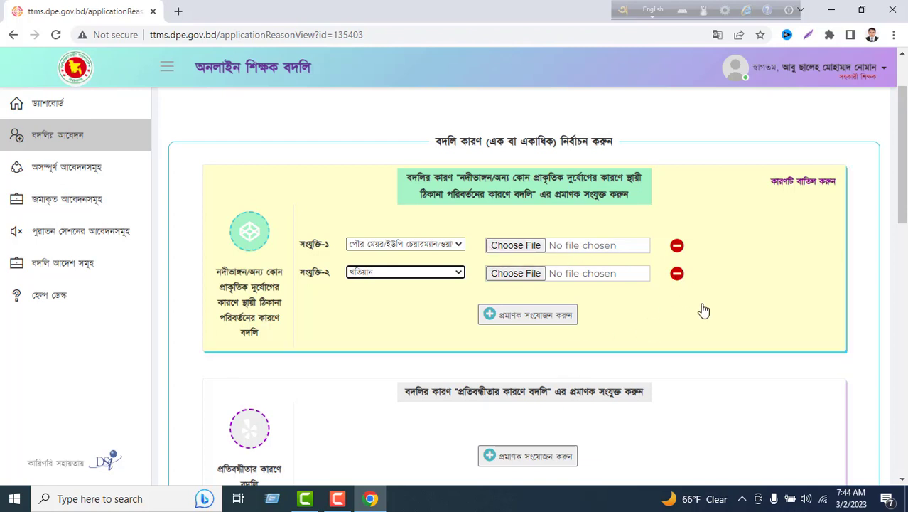
# Remove both attachments from the river erosion/natural disaster reason
pyautogui.click(677, 275)
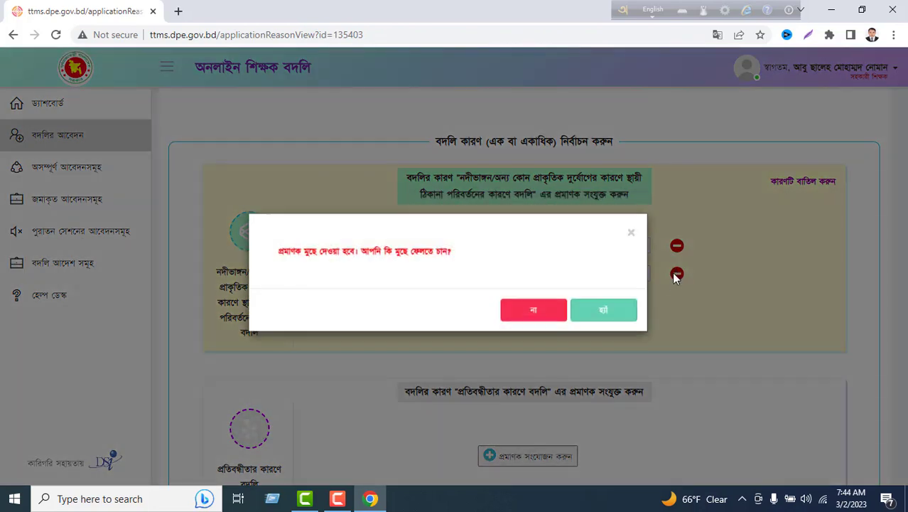
pyautogui.click(602, 310)
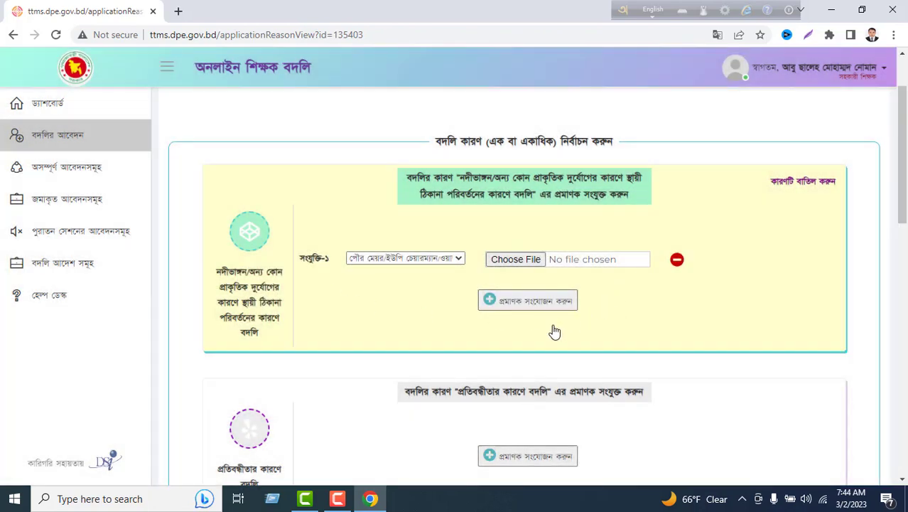
pyautogui.click(676, 260)
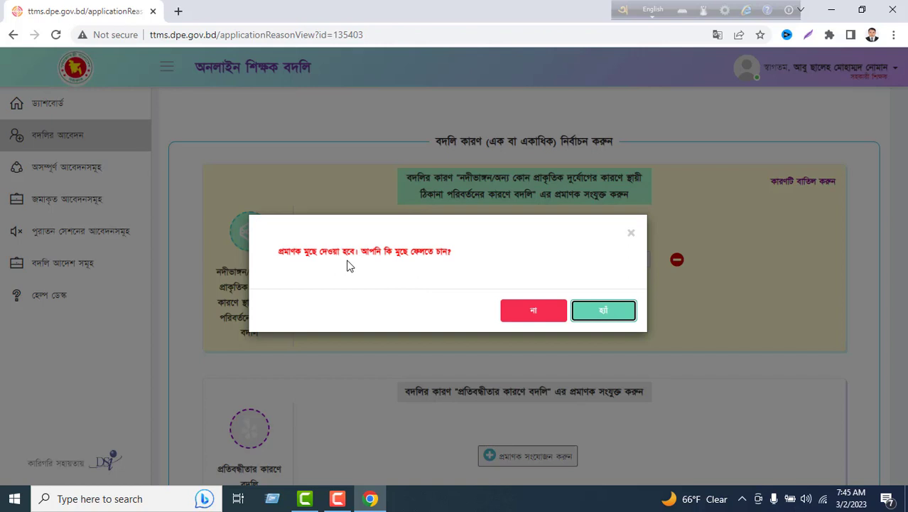
pyautogui.click(604, 313)
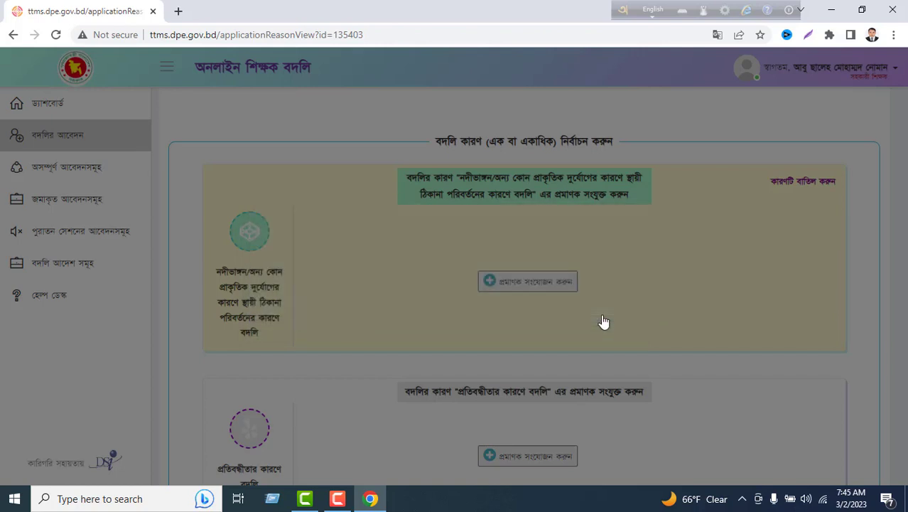
# Add an attachment to the disability reason (প্রতিবন্ধীতার কারণে বদলি) with document type প্রতিবন্ধীতার প্রমাণক
pyautogui.scroll(-3, 602, 321)
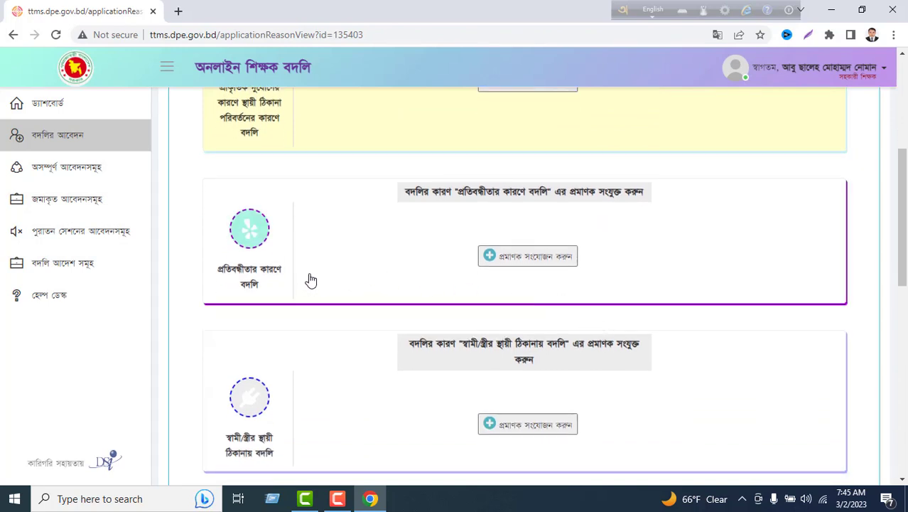
pyautogui.click(516, 265)
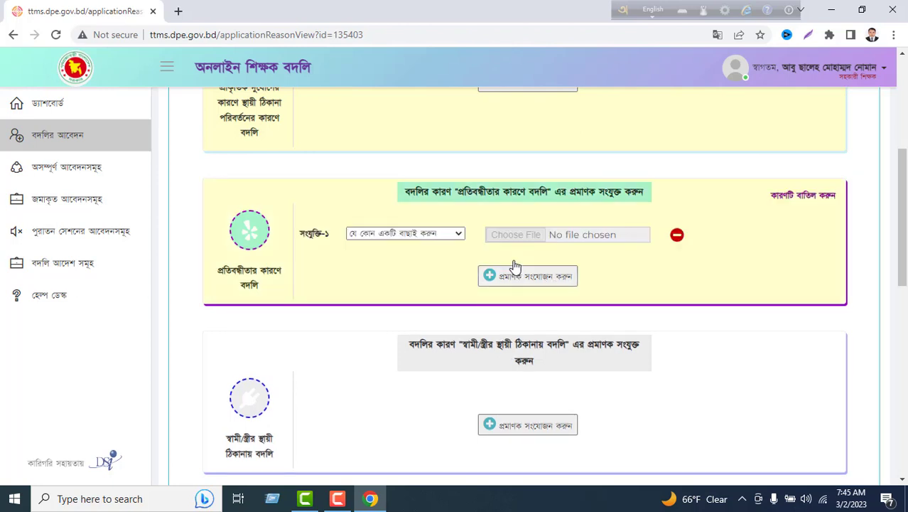
pyautogui.click(460, 235)
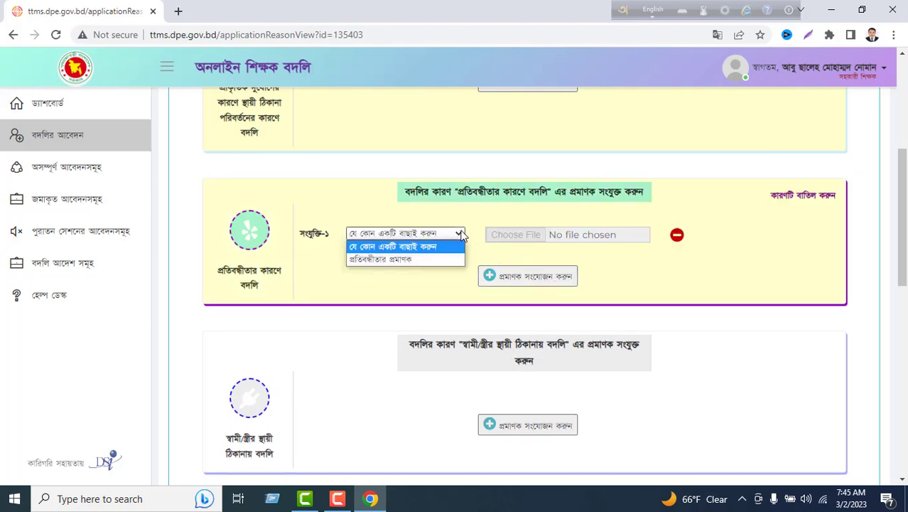
pyautogui.click(423, 260)
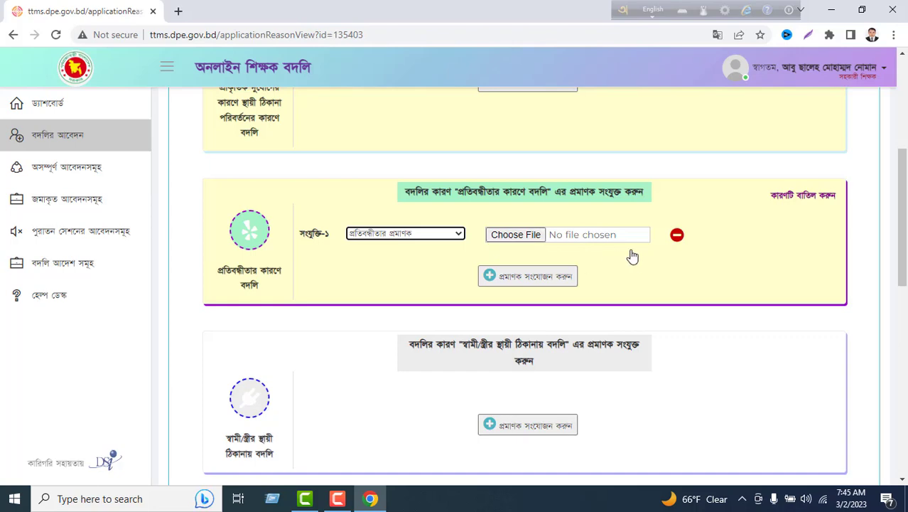
# Delete the প্রতিবন্ধীতার প্রমাণক attachment from the disability reason
pyautogui.scroll(-2, 600, 288)
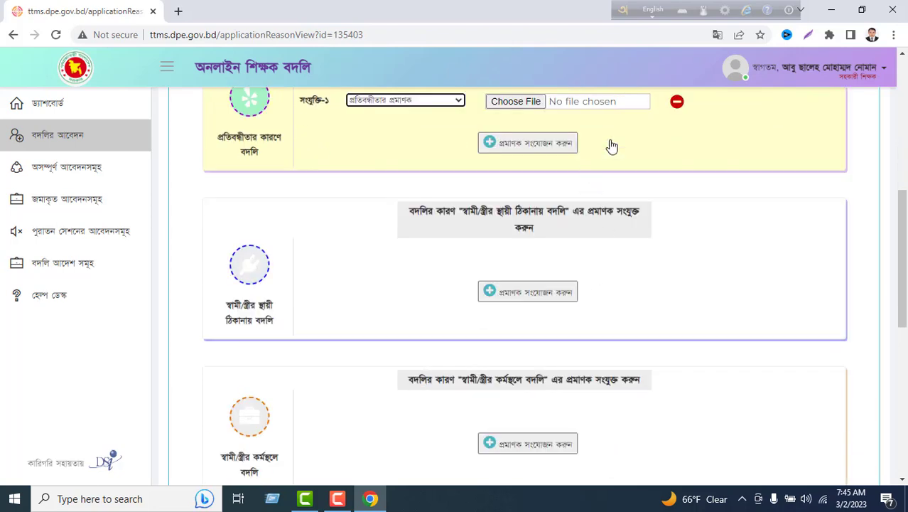
pyautogui.click(677, 104)
pyautogui.click(603, 308)
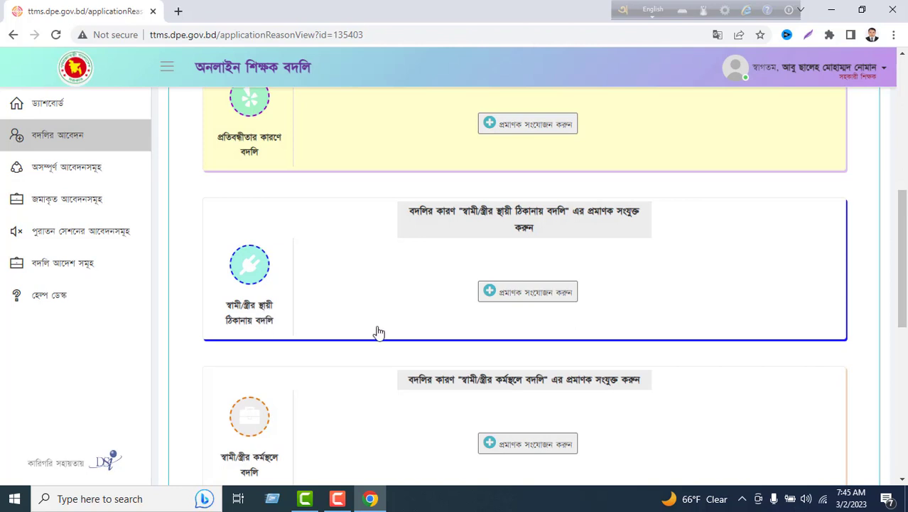
# Add an attachment to the reason স্বামী/স্ত্রীর স্থায়ী ঠিকানায় বদলি to check its accepted document types, and remove the empty attachment
pyautogui.click(491, 294)
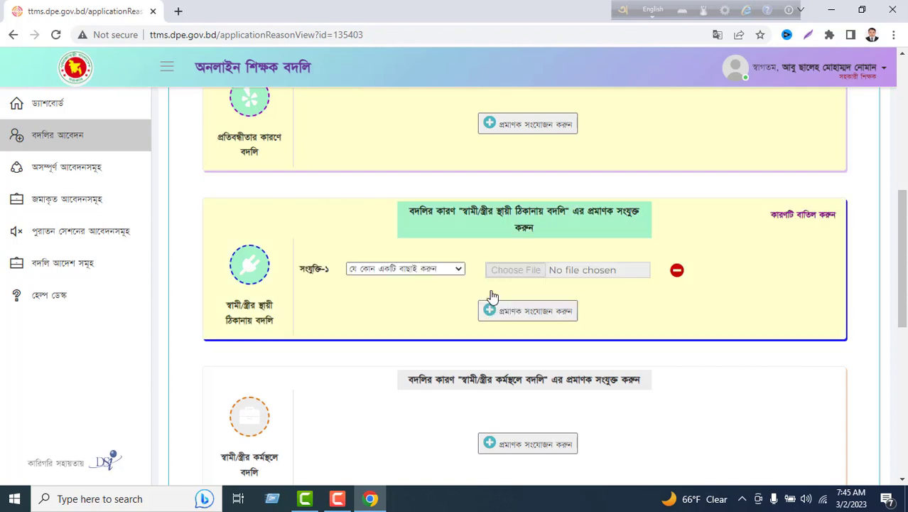
pyautogui.click(459, 268)
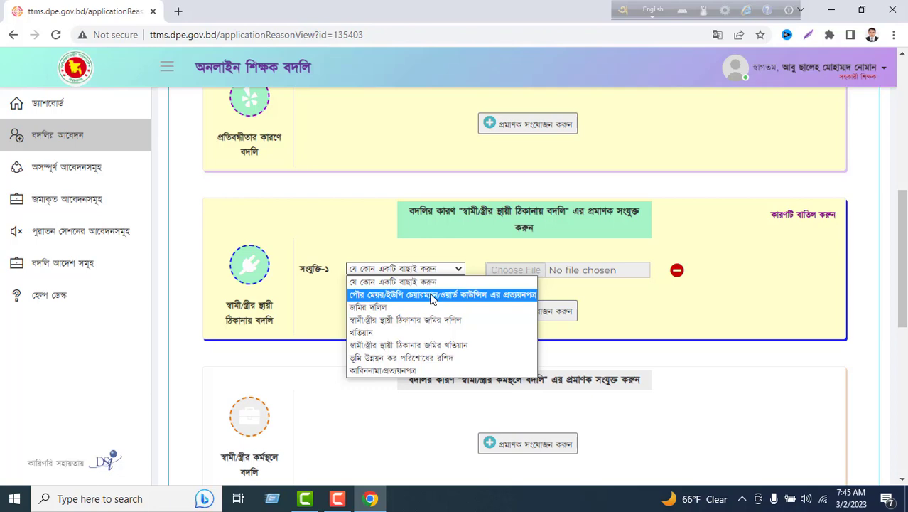
pyautogui.click(648, 297)
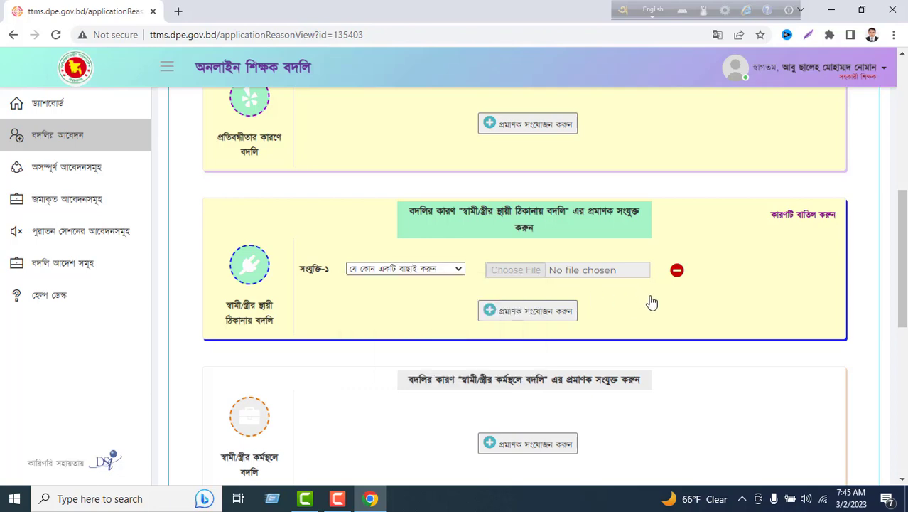
pyautogui.click(676, 270)
pyautogui.click(605, 306)
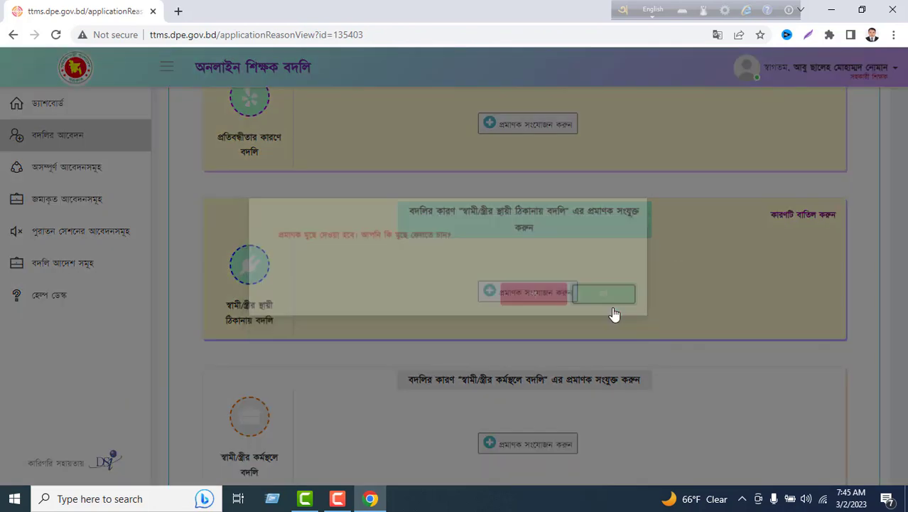
# Add an attachment to the reason স্বামী/স্ত্রীর কর্মস্থলে বদলি to check its accepted document types, and remove the empty attachment
pyautogui.scroll(-2, 592, 318)
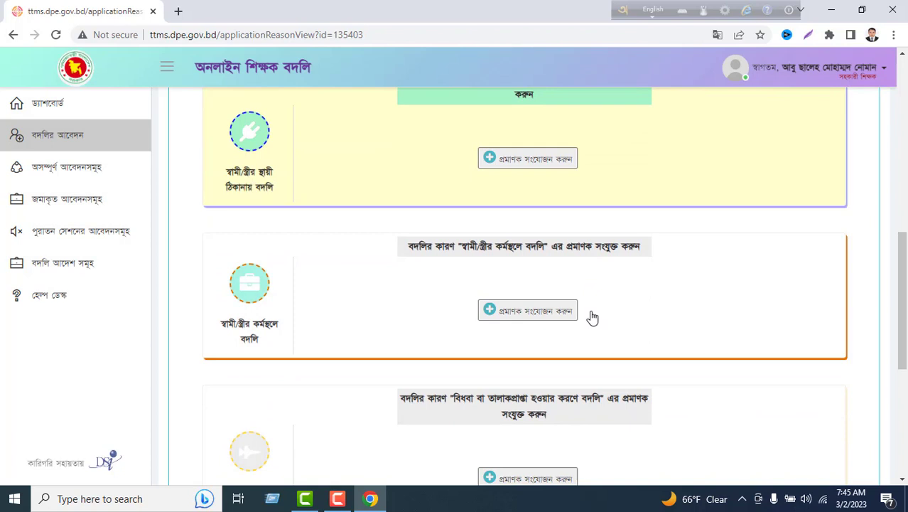
pyautogui.click(534, 313)
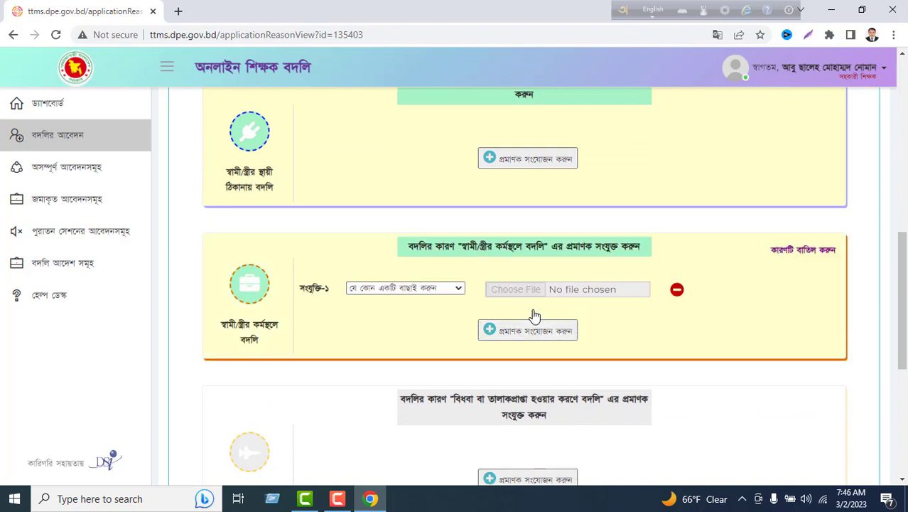
pyautogui.click(455, 288)
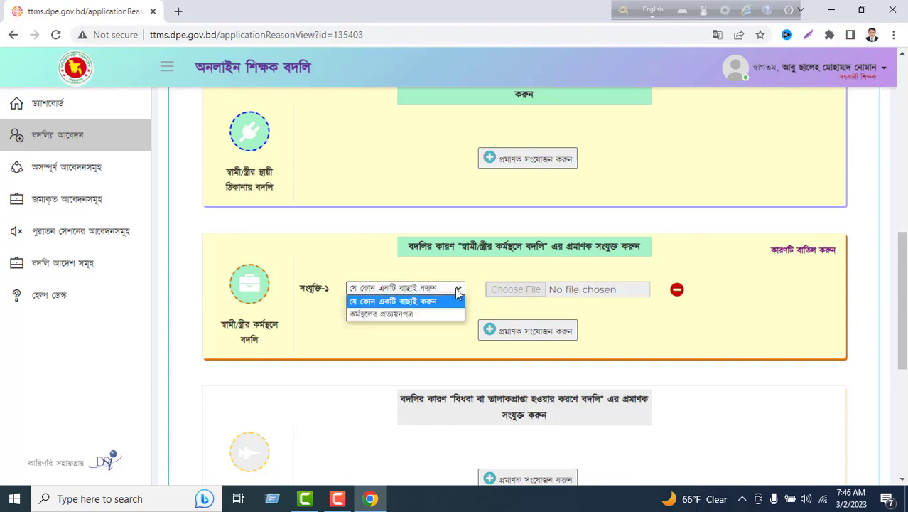
pyautogui.click(677, 289)
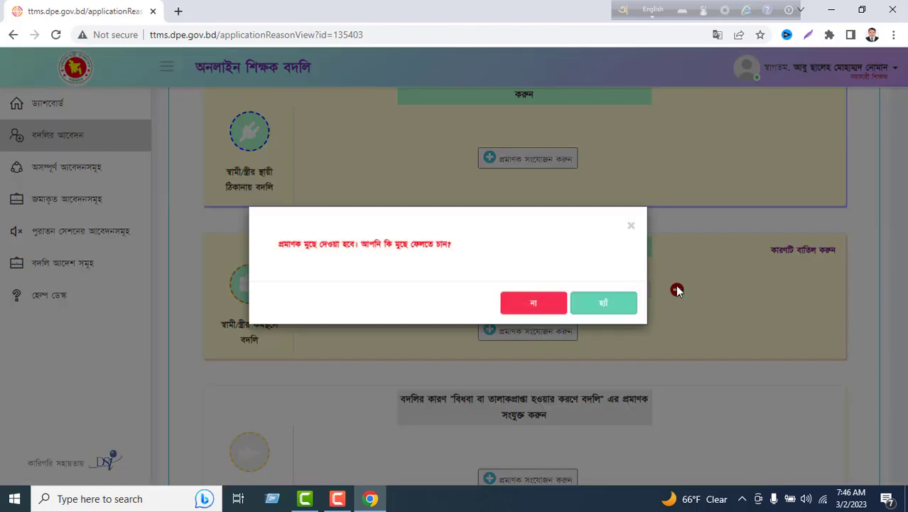
pyautogui.click(603, 312)
# Try to continue the application past the transfer reason selection without supporting documents, and dismiss the alert
pyautogui.scroll(-5, 602, 313)
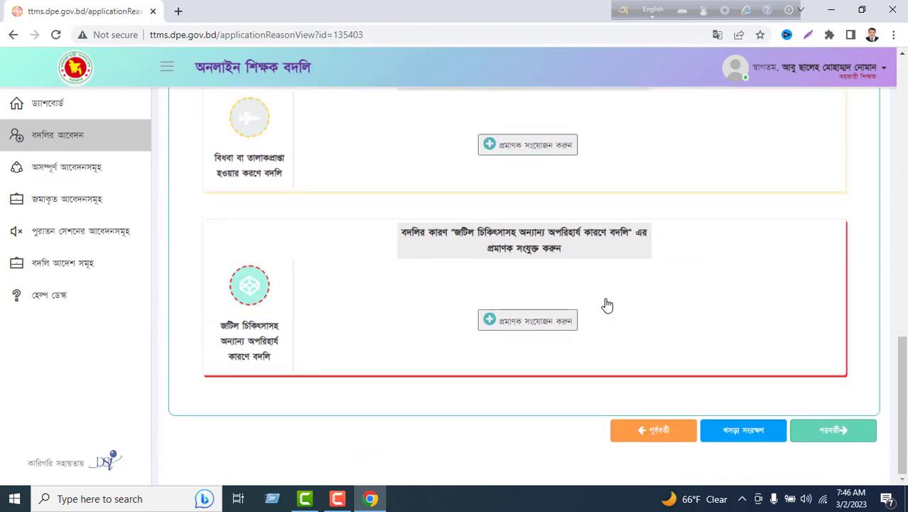
pyautogui.scroll(4, 605, 305)
pyautogui.scroll(-4, 605, 304)
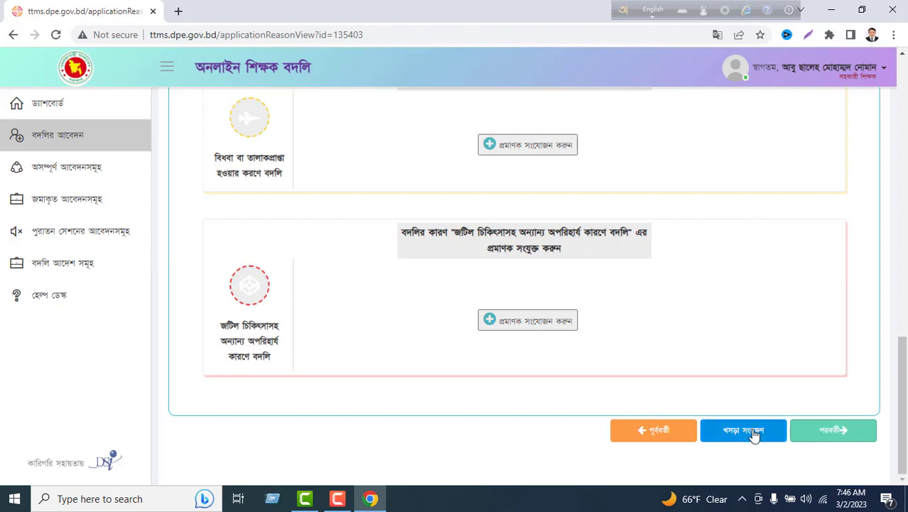
pyautogui.click(846, 431)
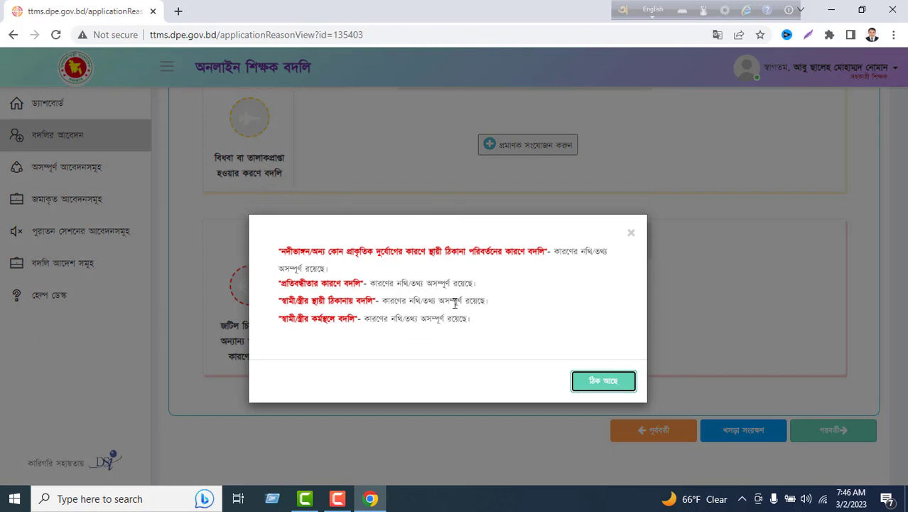
pyautogui.click(632, 235)
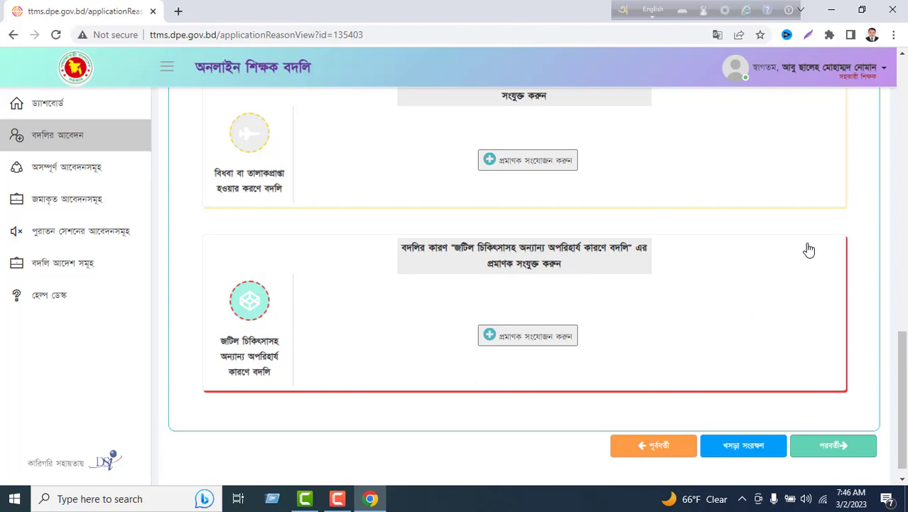
# Recheck which transfer reasons are selected and whether their attachment sections are filled
pyautogui.scroll(6, 757, 366)
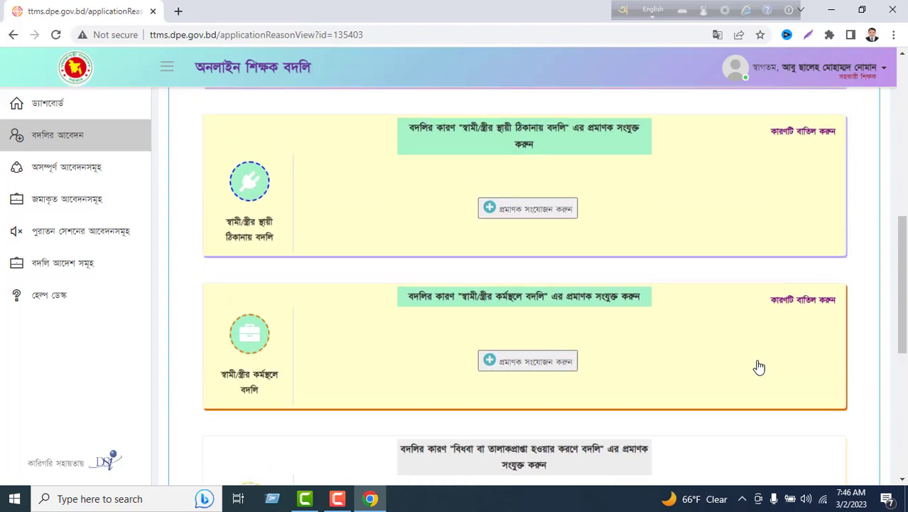
pyautogui.scroll(-6, 756, 367)
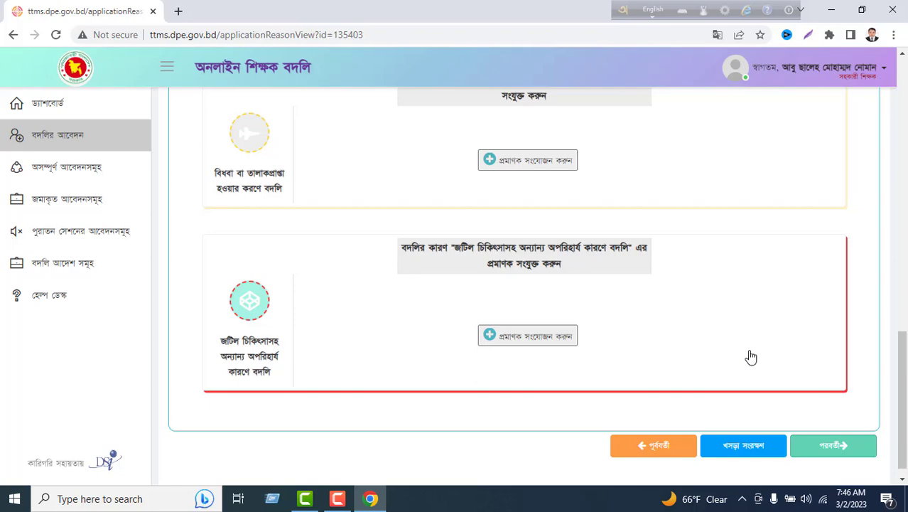
pyautogui.scroll(15, 751, 356)
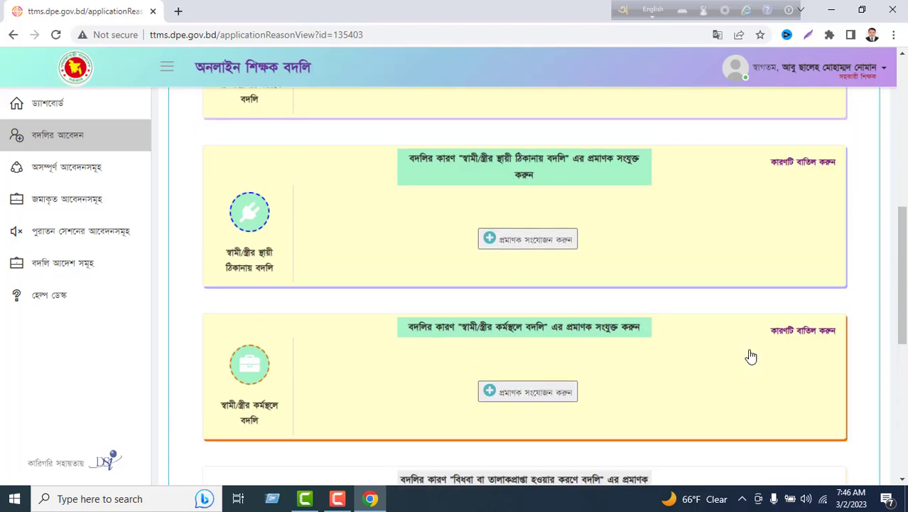
pyautogui.scroll(2, 751, 355)
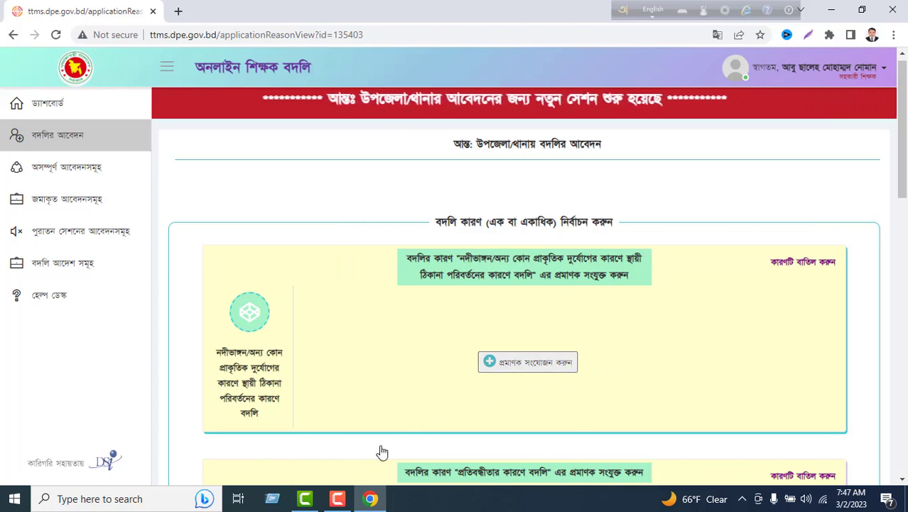
pyautogui.click(340, 501)
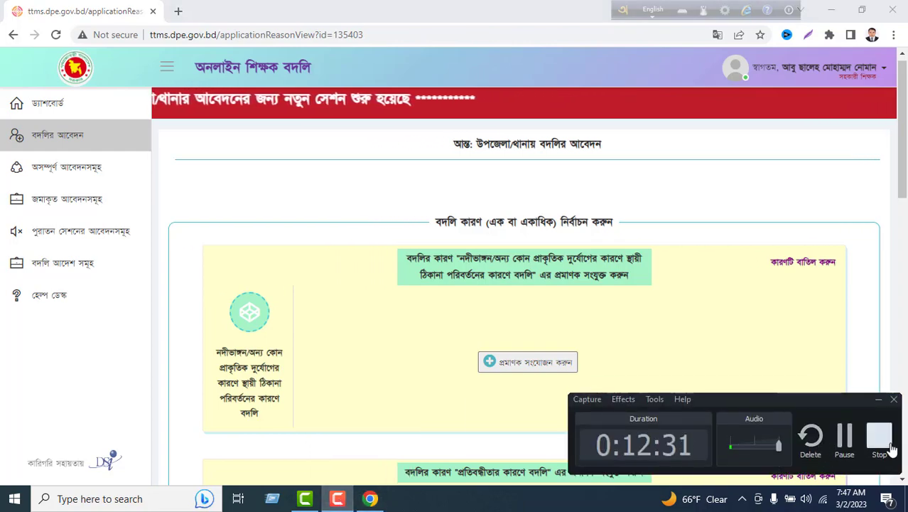